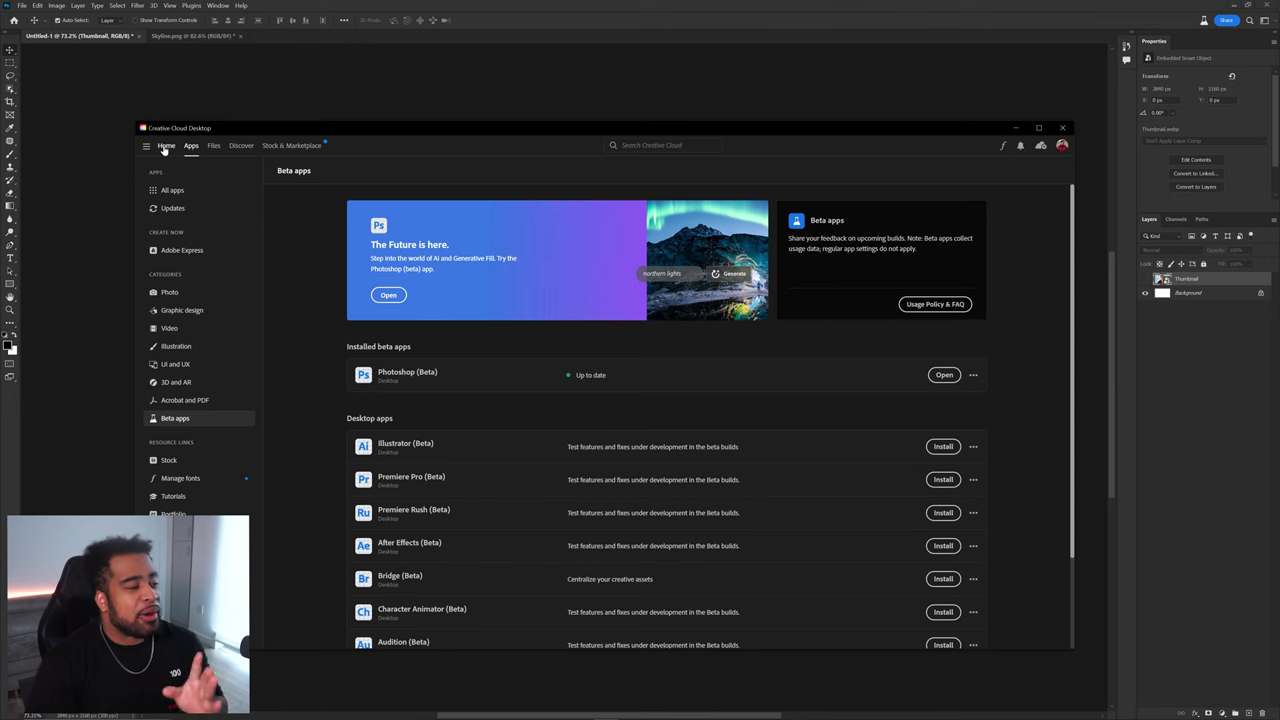
Check the Home and Apps pages in Creative Cloud Desktop, and make the Thumbnail layer visible in Photoshop.
{"action": "left_click", "coordinate": [166, 146]}
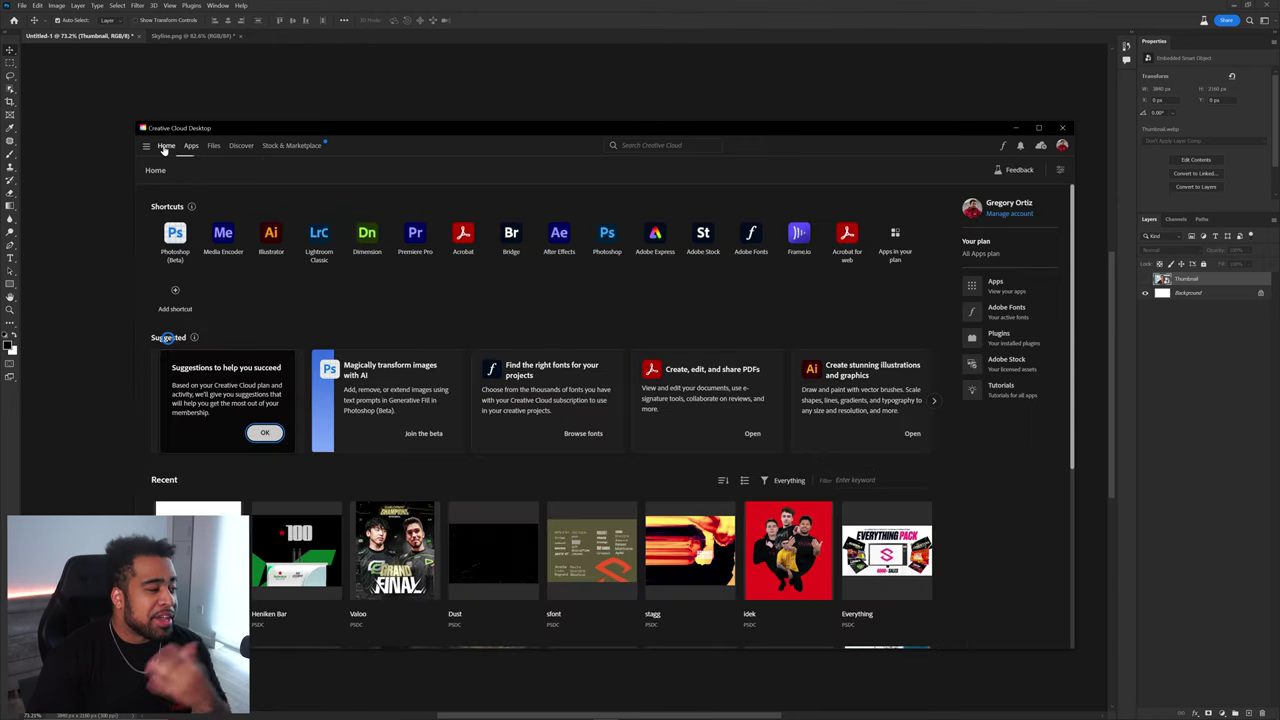
{"action": "left_click", "coordinate": [186, 146]}
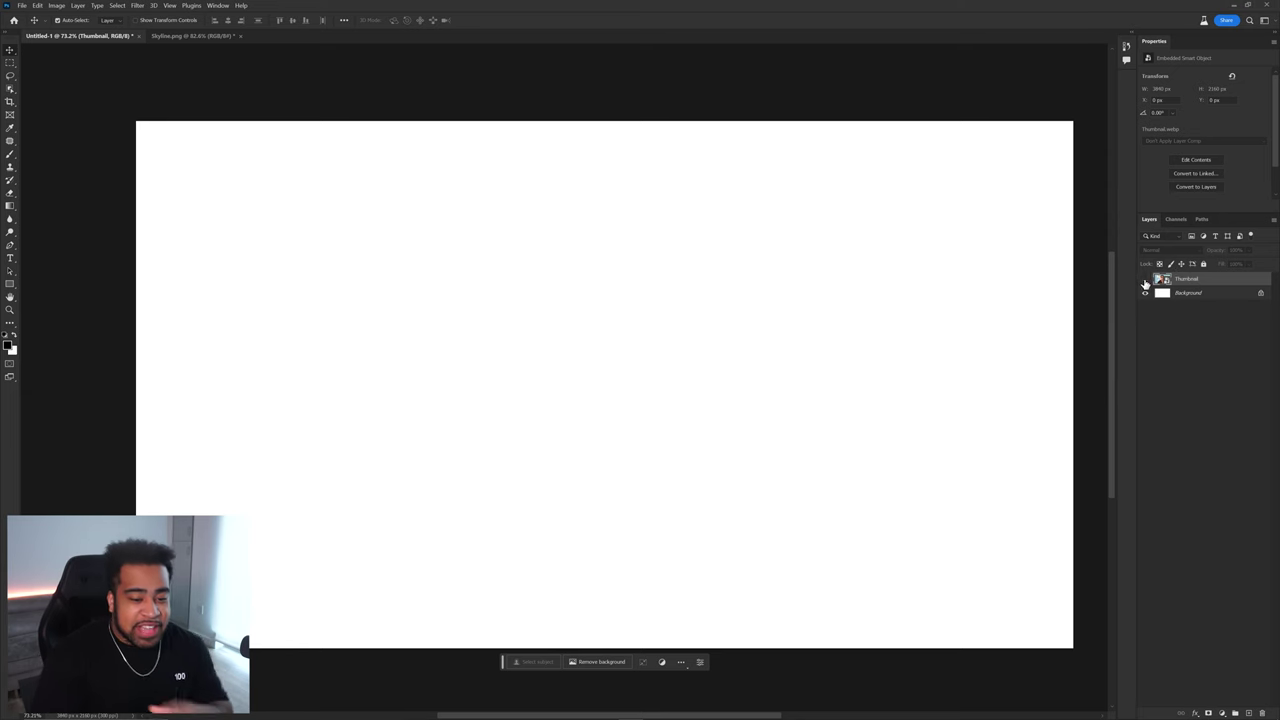
{"action": "left_click", "coordinate": [1144, 280]}
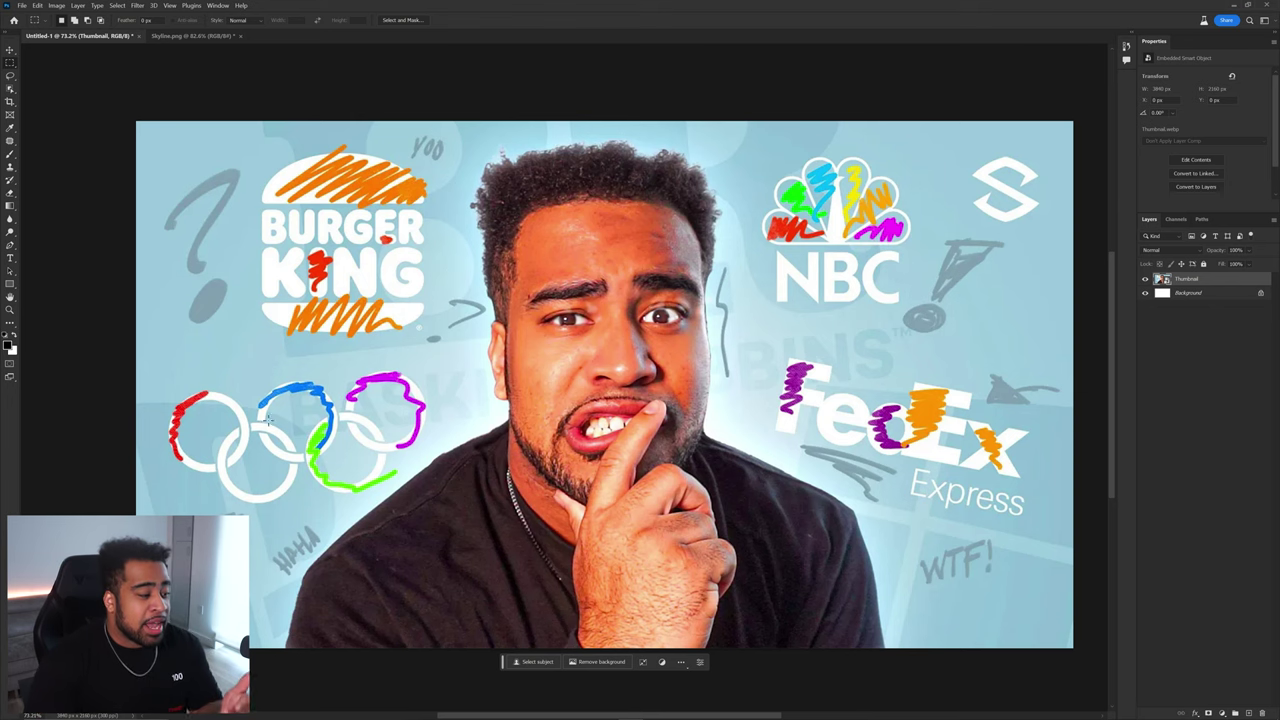
Select the man's black shirt with a freehand Lasso outline, leaving out his neck and hand.
{"action": "left_click_drag", "start_coordinate": [590, 652], "coordinate": [590, 648]}
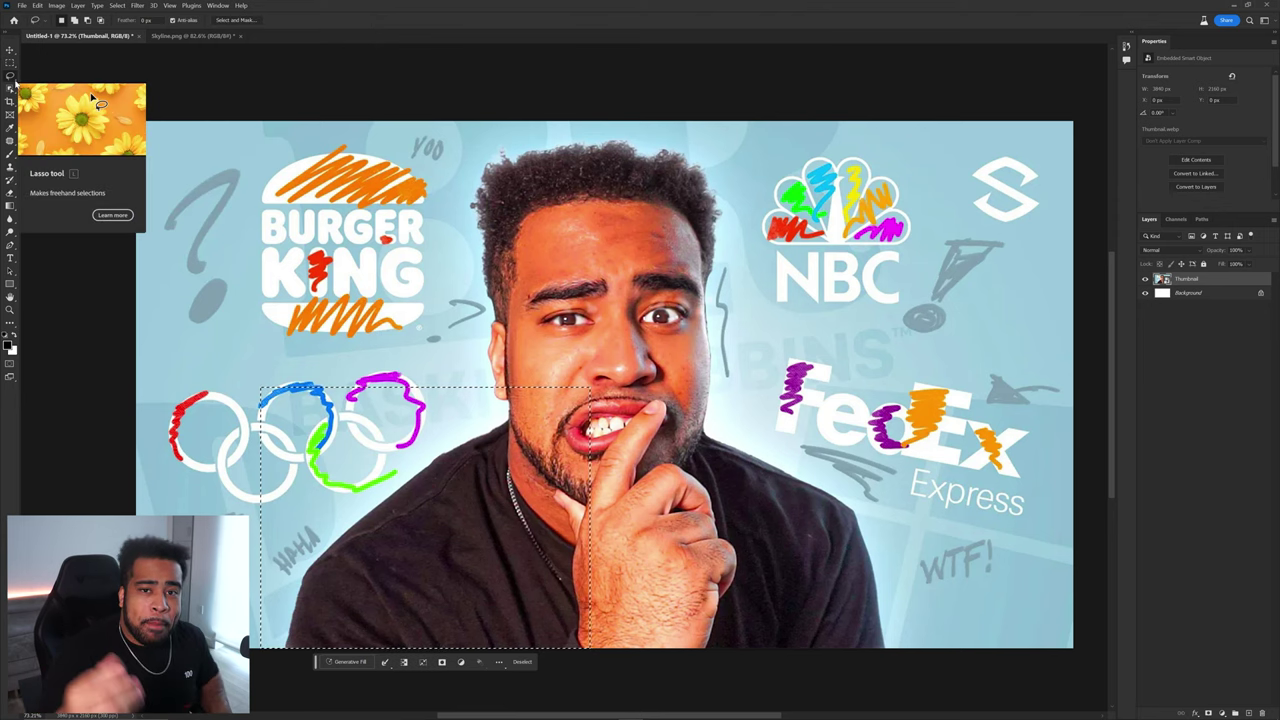
{"action": "left_click", "coordinate": [10, 76]}
{"action": "key", "text": "ctrl+d"}
{"action": "key", "text": "ctrl+1"}
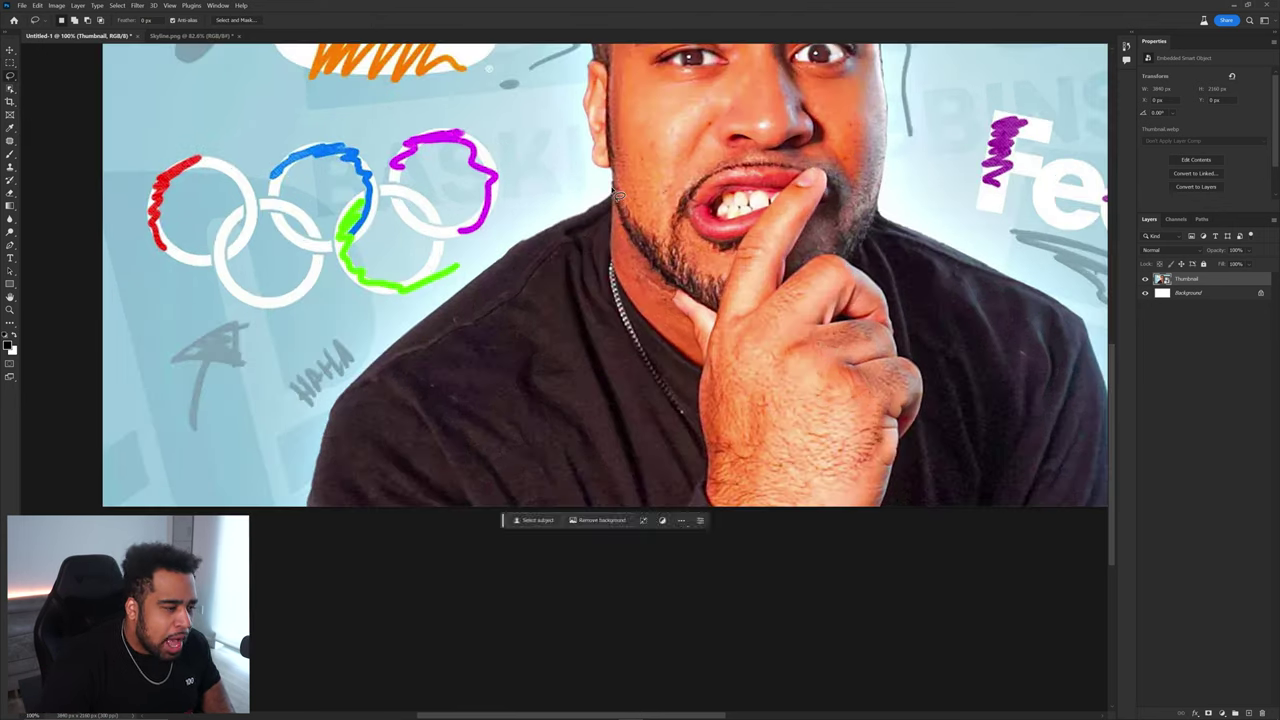
{"action": "left_click", "coordinate": [606, 212]}
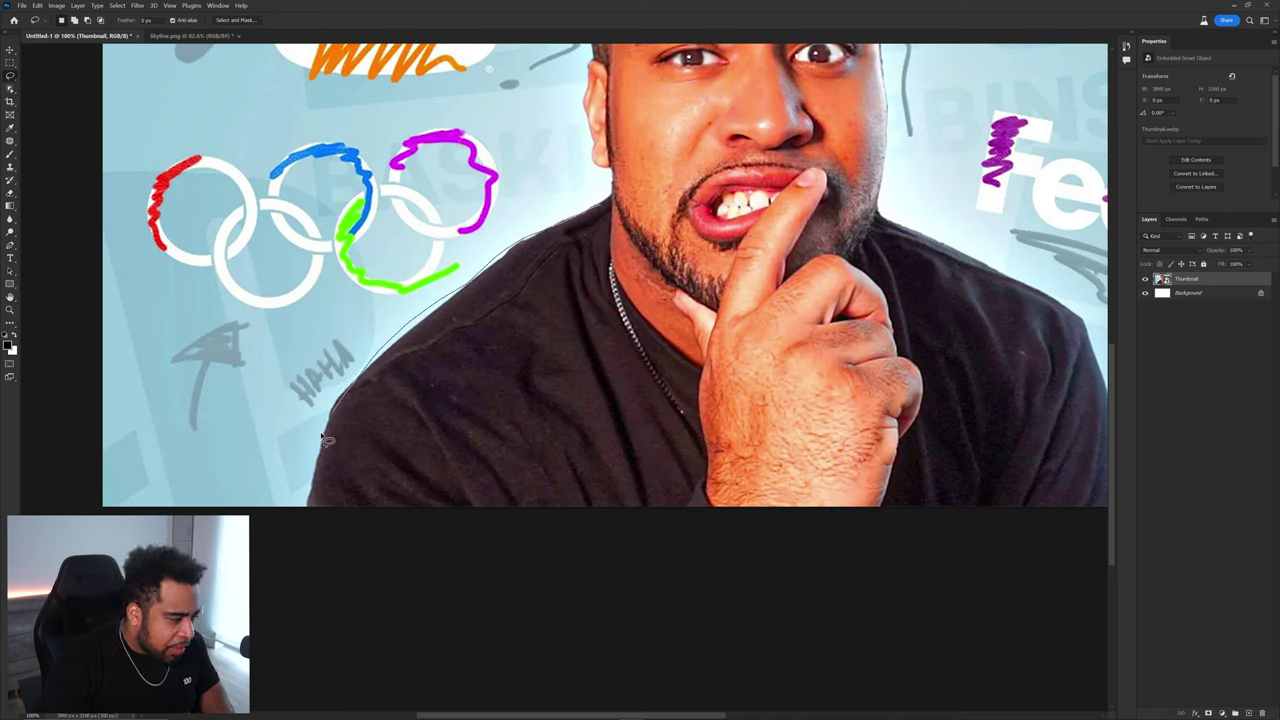
{"action": "left_click_drag", "start_coordinate": [713, 515], "coordinate": [675, 272]}
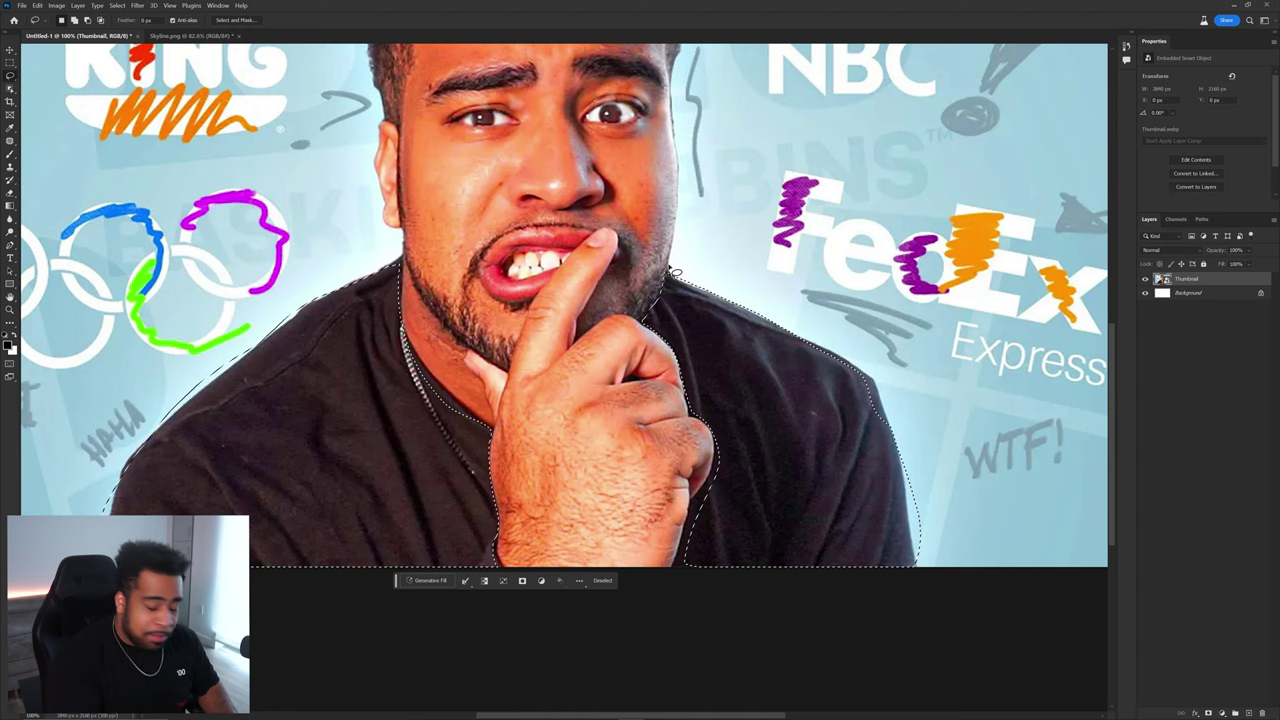
Refine the shirt selection in Quick Mask by painting along the edge of the hand and the sleeve.
{"action": "key", "text": "q"}
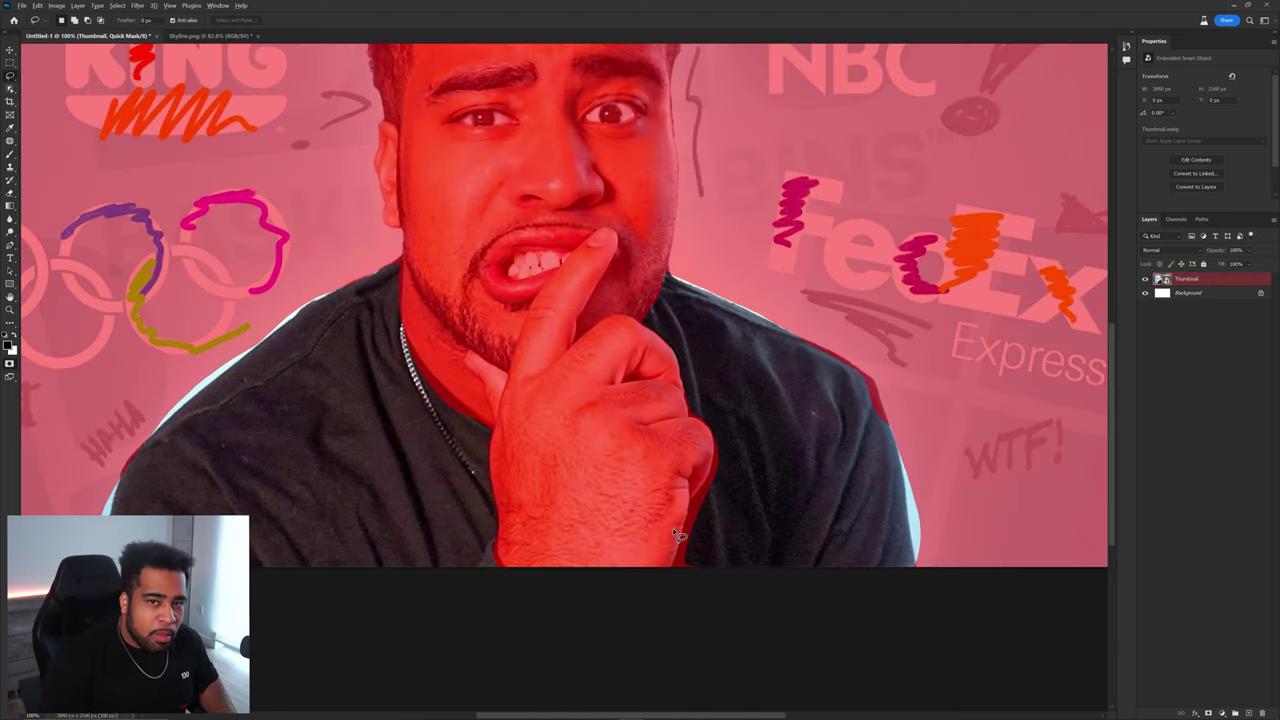
{"action": "scroll", "coordinate": [678, 535], "scroll_direction": "up", "scroll_amount": 4}
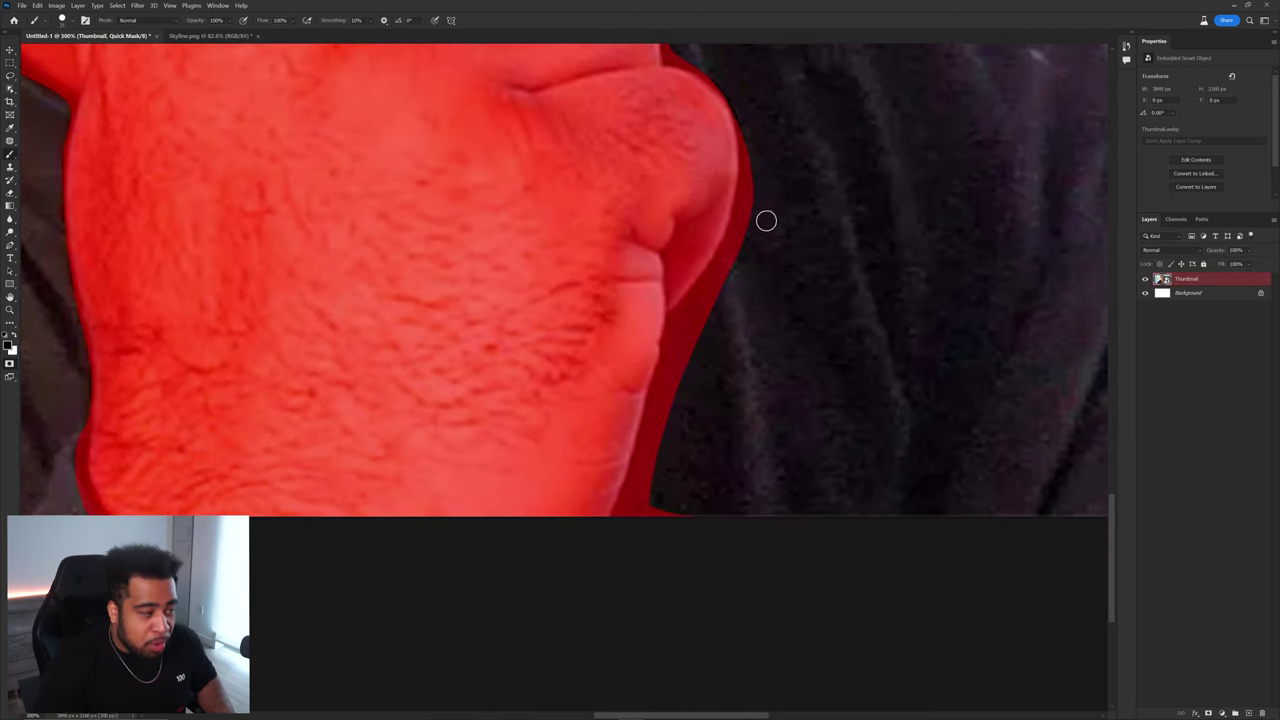
{"action": "mouse_move", "coordinate": [764, 219]}
{"action": "left_mouse_down"}
{"action": "mouse_move", "coordinate": [723, 214]}
{"action": "mouse_move", "coordinate": [597, 277]}
{"action": "mouse_move", "coordinate": [154, 254]}
{"action": "mouse_move", "coordinate": [490, 244]}
{"action": "mouse_move", "coordinate": [705, 365]}
{"action": "left_mouse_up"}
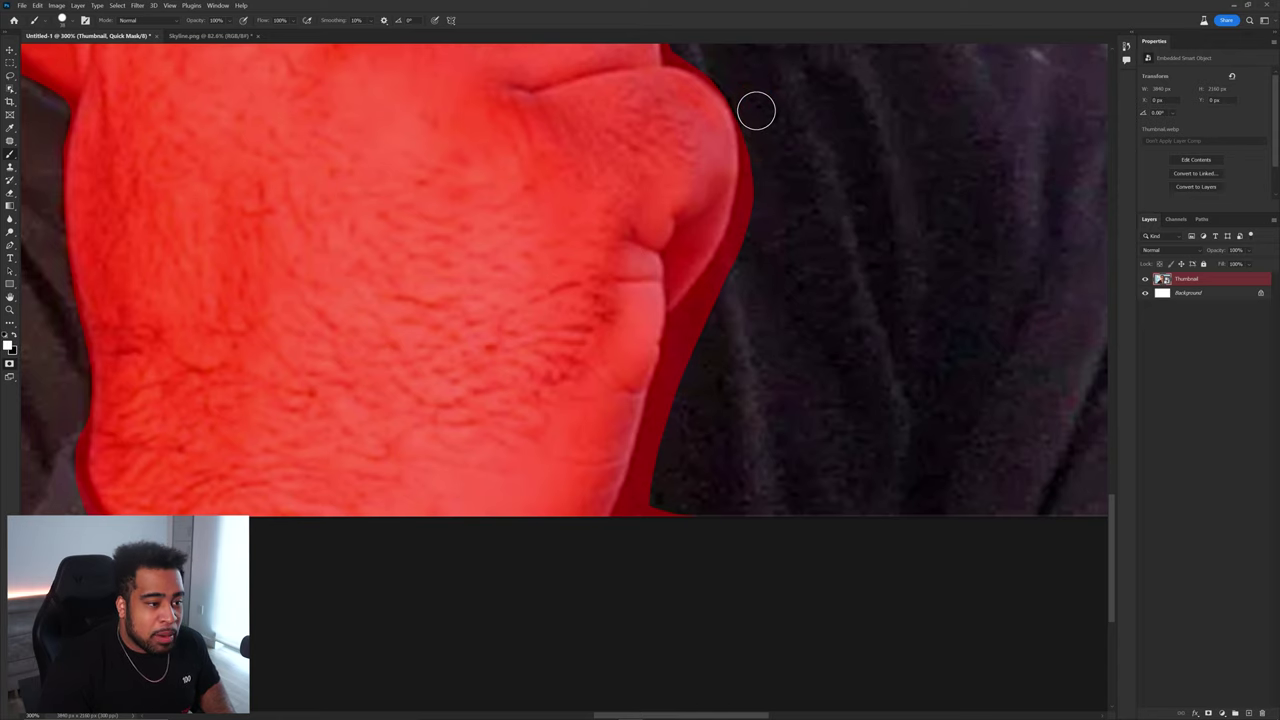
{"action": "scroll", "coordinate": [759, 510], "scroll_direction": "right", "scroll_amount": 10}
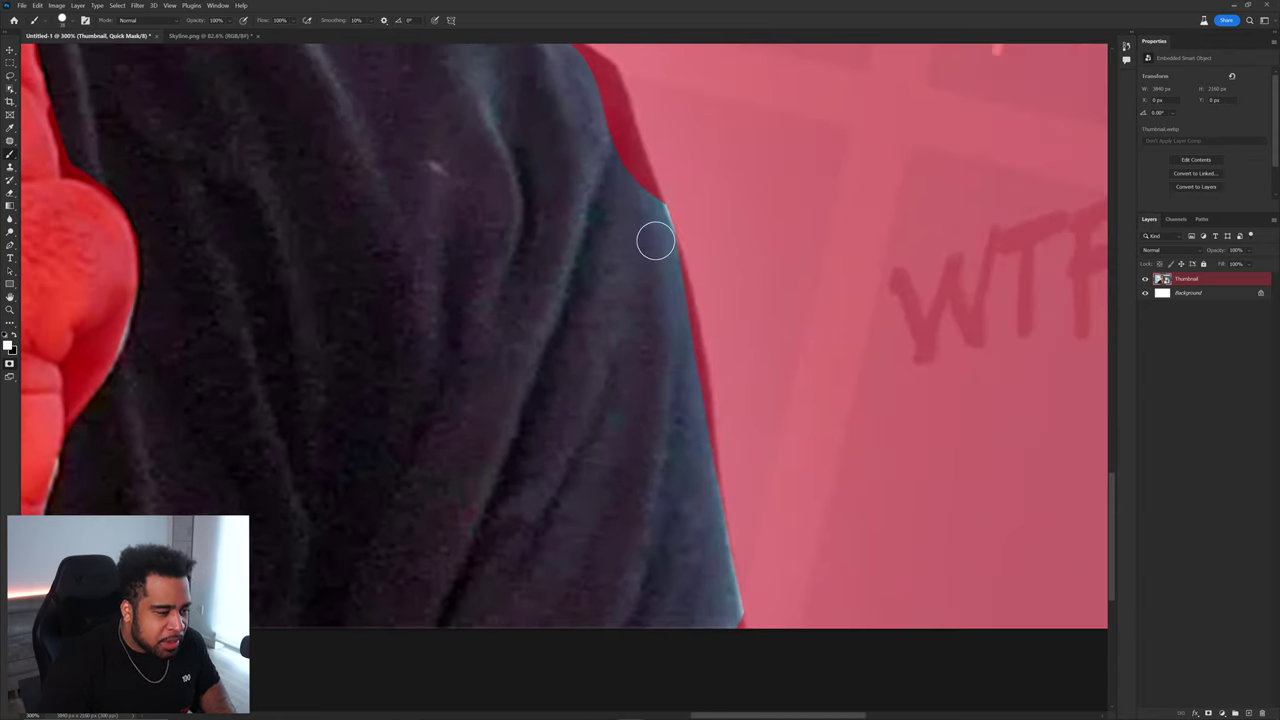
{"action": "mouse_move", "coordinate": [639, 324]}
{"action": "left_mouse_down"}
{"action": "mouse_move", "coordinate": [717, 371]}
{"action": "mouse_move", "coordinate": [734, 474]}
{"action": "mouse_move", "coordinate": [763, 443]}
{"action": "mouse_move", "coordinate": [785, 473]}
{"action": "left_mouse_up"}
{"action": "key", "text": "q"}
Run Generative Fill on the shirt selection with the prompt "White jacket suit".
{"action": "key", "text": "ctrl+0"}
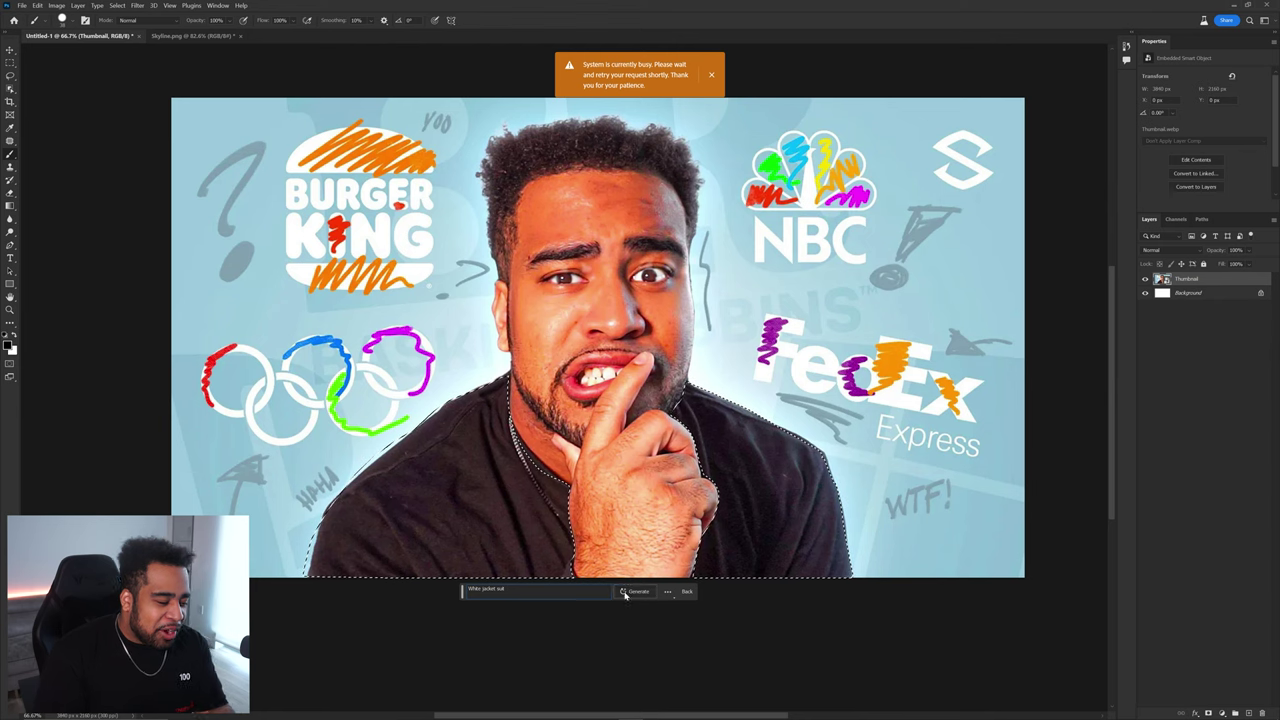
{"action": "left_click", "coordinate": [634, 591]}
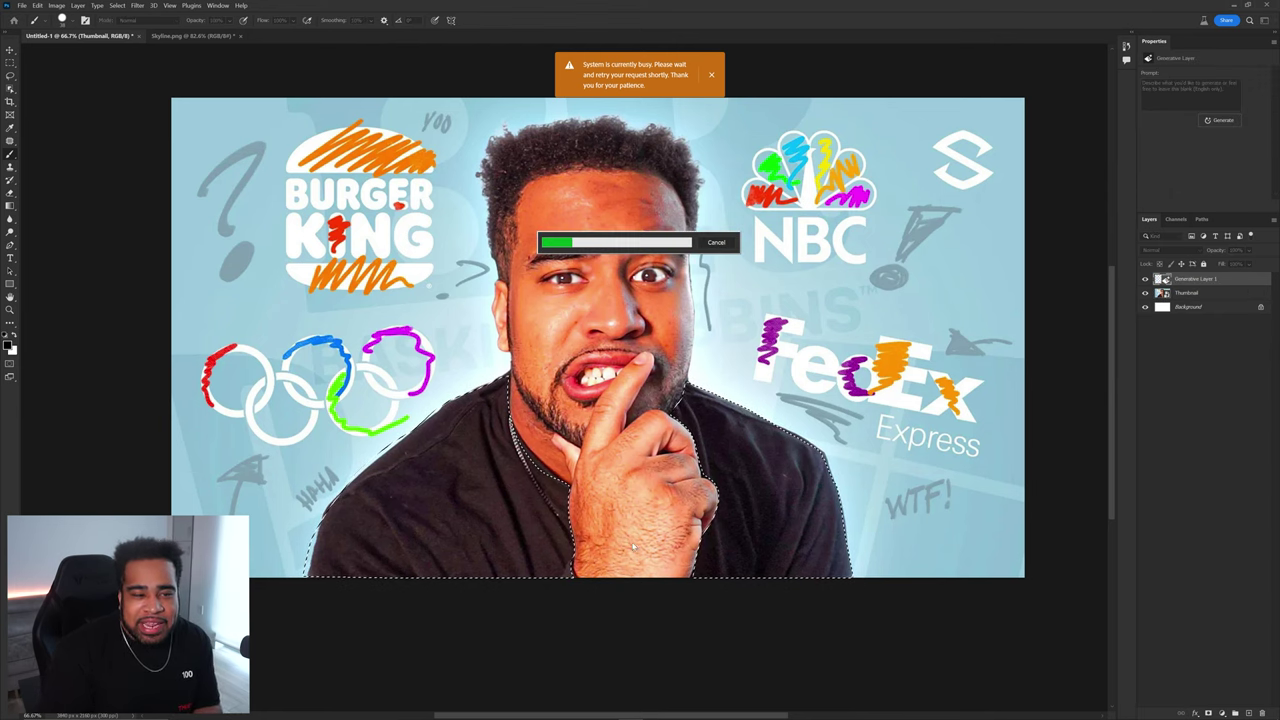
{"action": "left_click", "coordinate": [711, 74]}
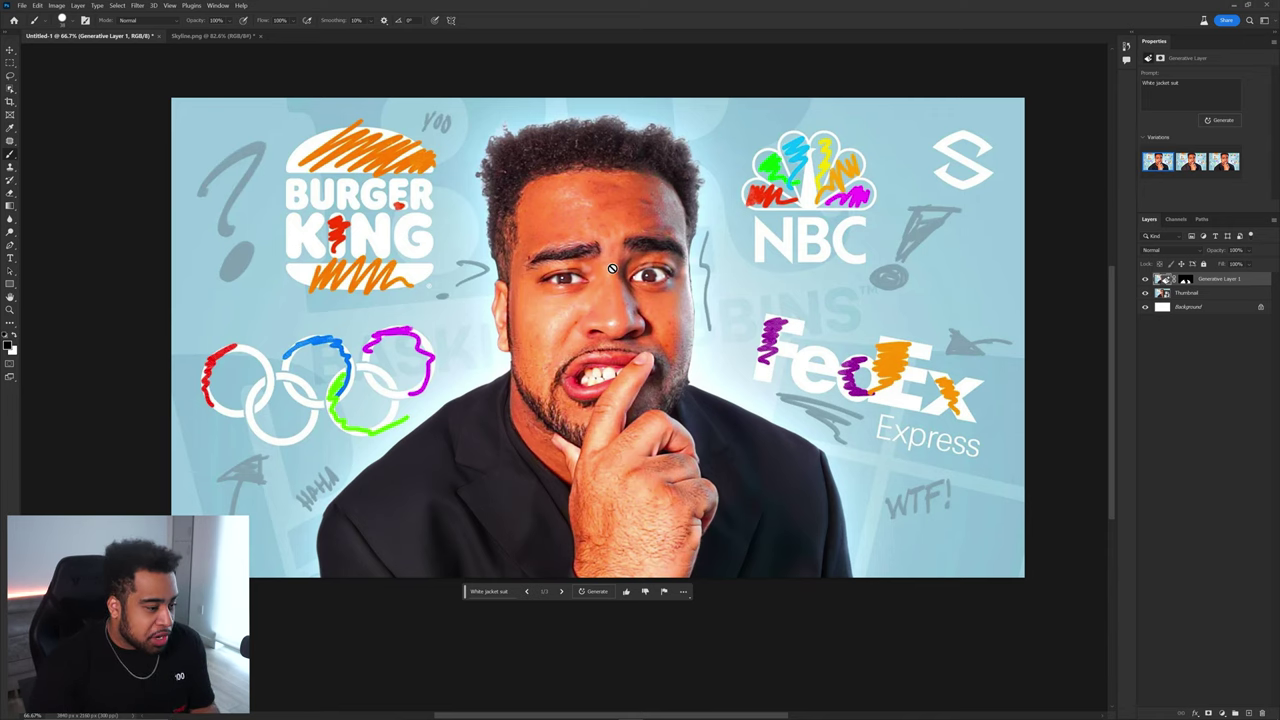
Compare the suit variations, generate more from the same prompt, and use the eighth one.
{"action": "left_click", "coordinate": [1196, 166]}
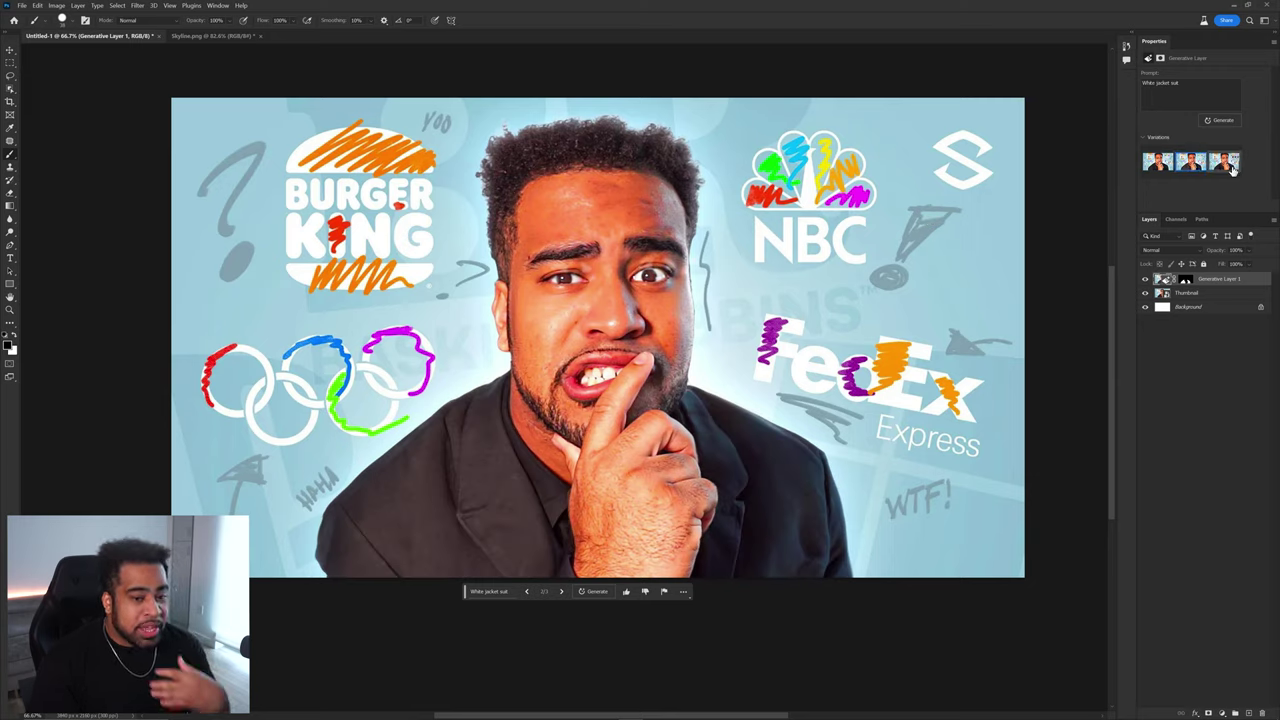
{"action": "left_click", "coordinate": [1227, 166]}
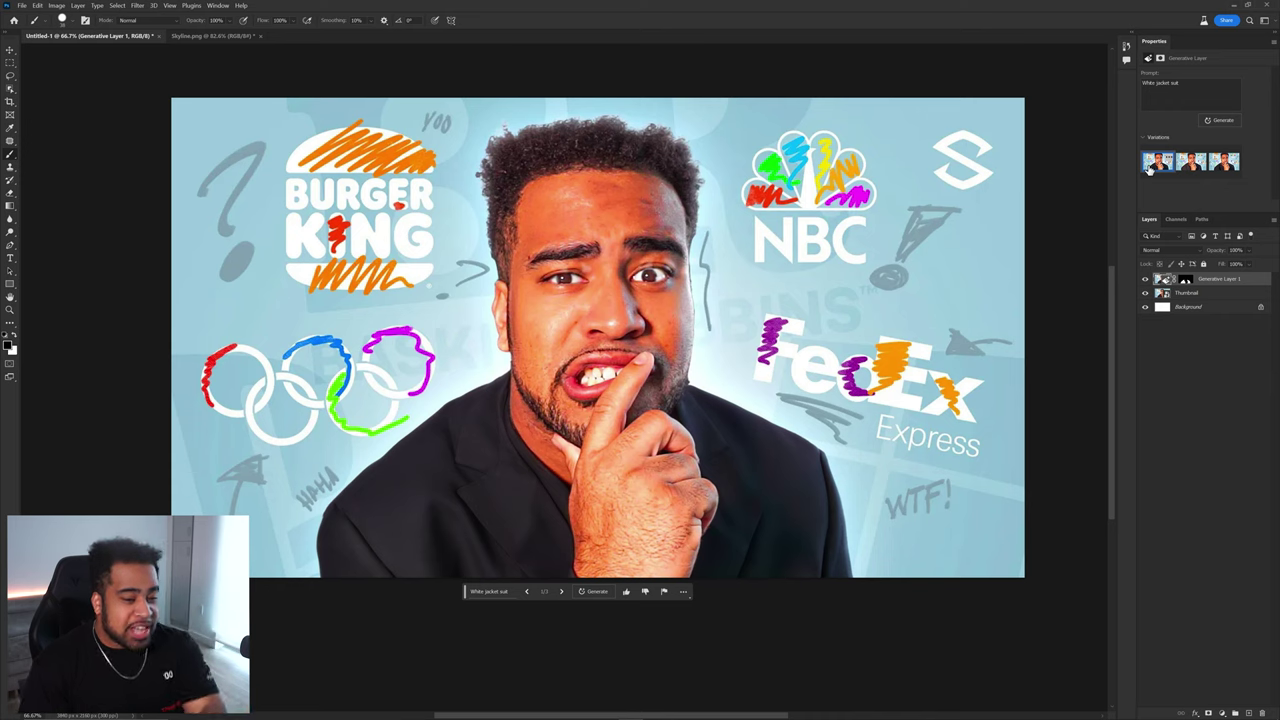
{"action": "left_click", "coordinate": [1212, 120]}
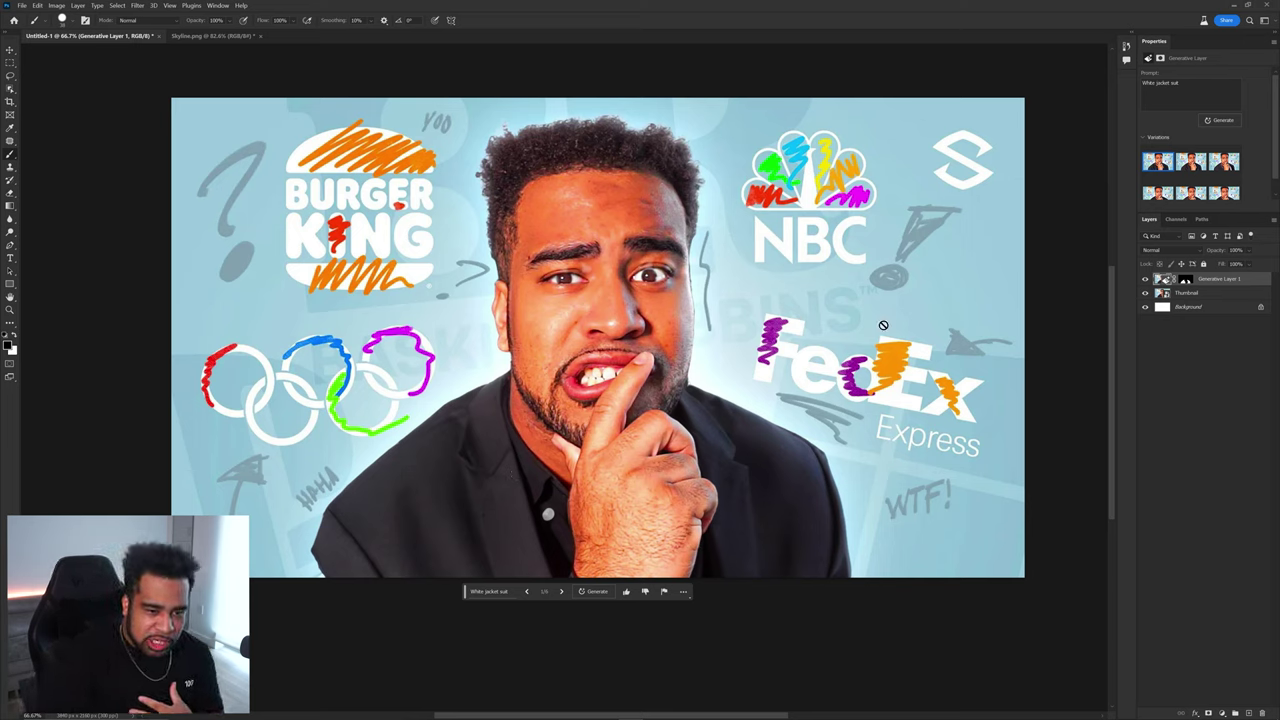
{"action": "left_click", "coordinate": [1189, 162]}
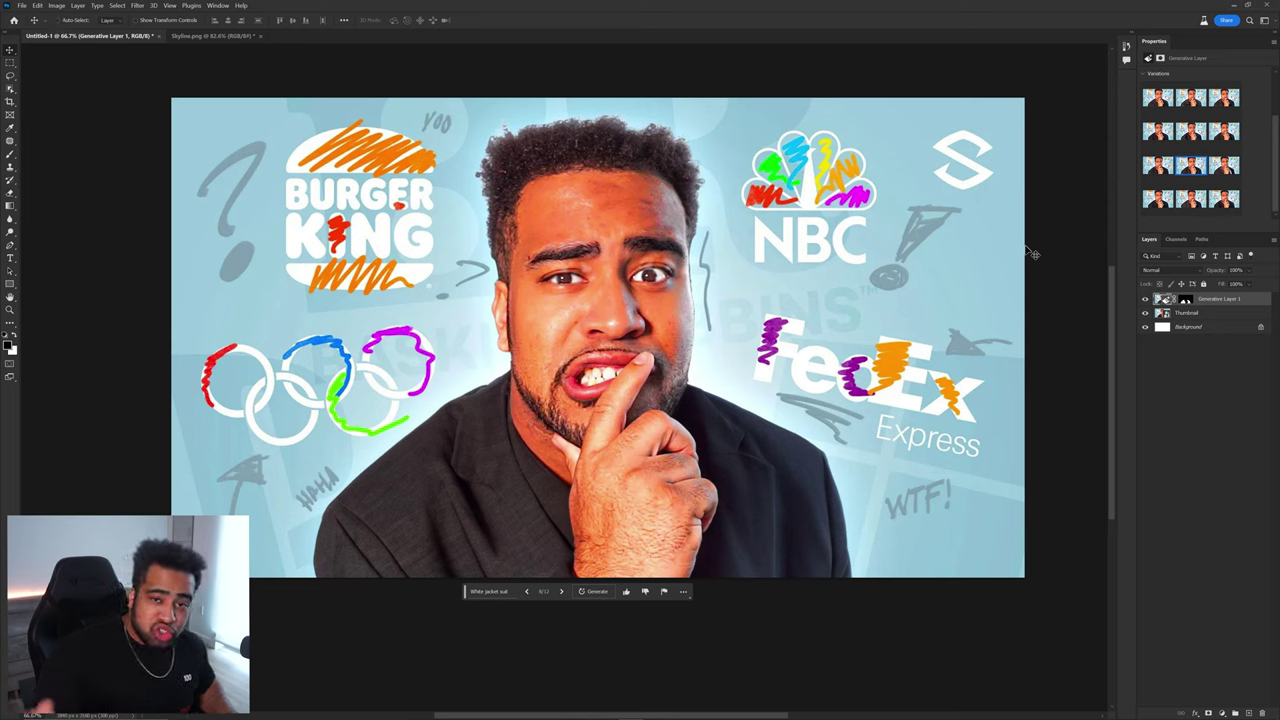
Enlarge the layer thumbnails and generate "Black jacket with white inside shirt" from the suit layer's mask, using the second variation.
{"action": "right_click", "coordinate": [1187, 303]}
{"action": "left_click", "coordinate": [1178, 398]}
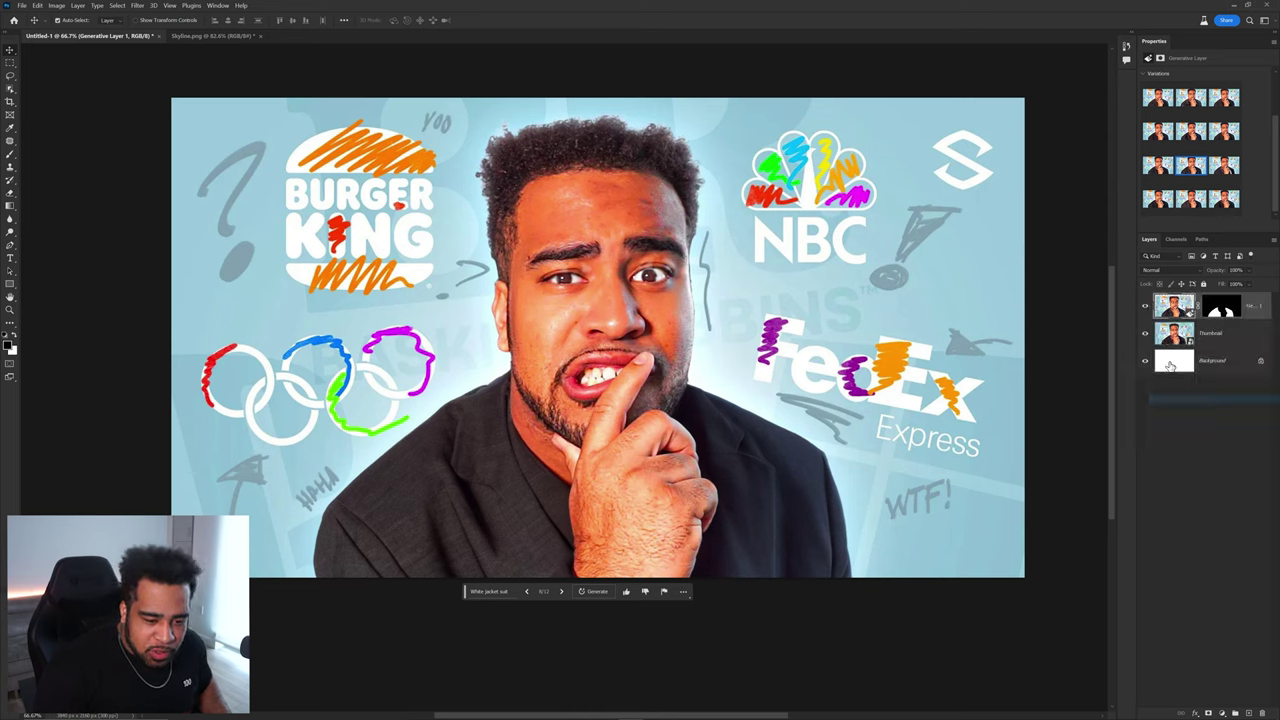
{"action": "left_click", "coordinate": [1223, 311], "text": "ctrl"}
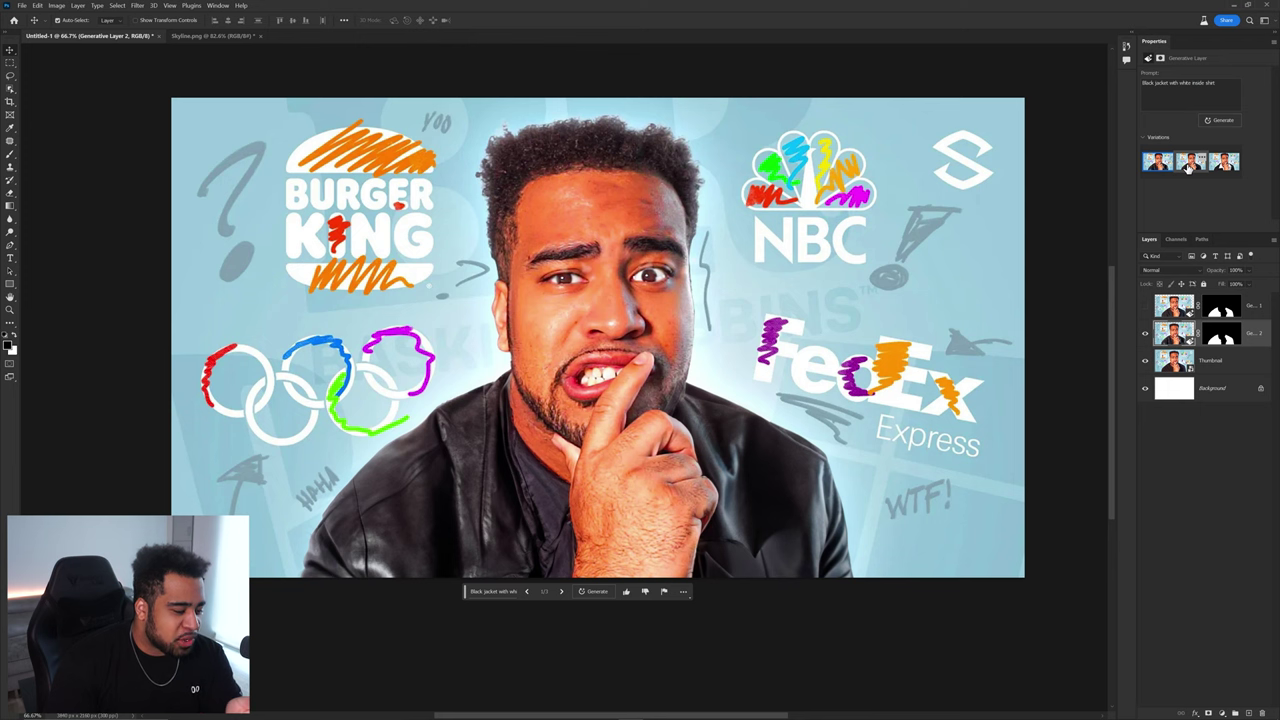
{"action": "left_click", "coordinate": [1190, 163]}
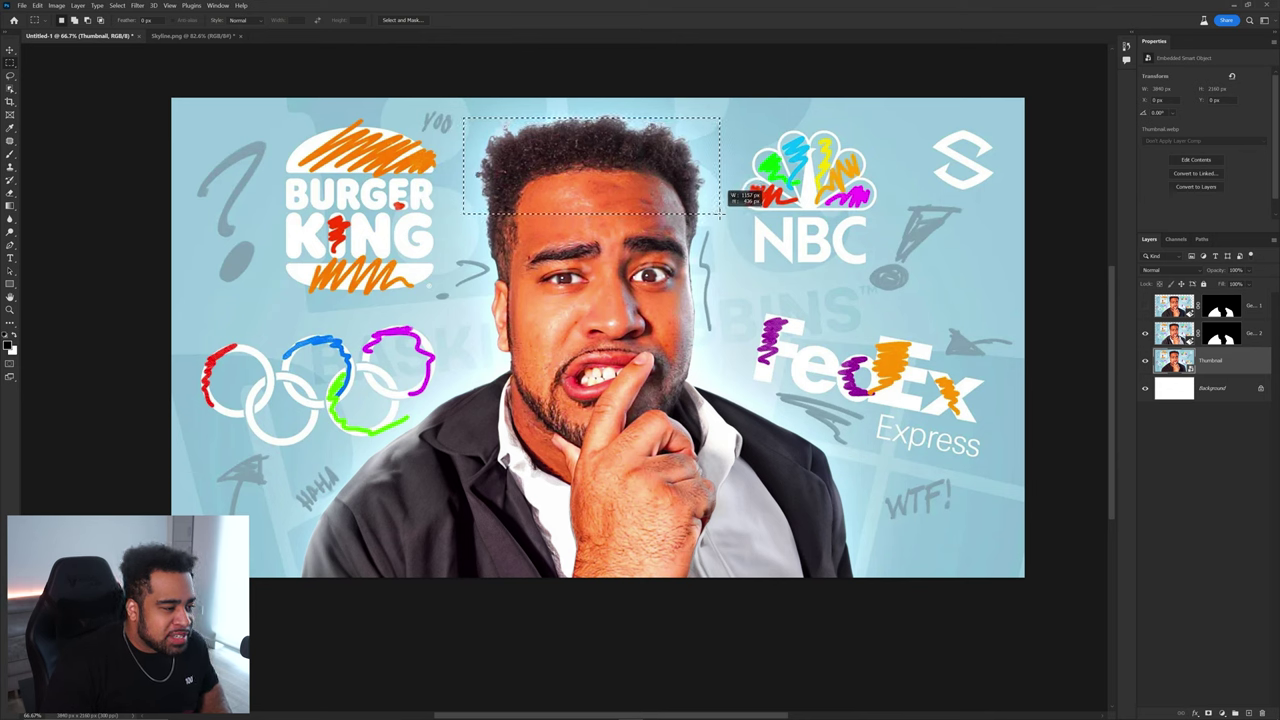
Select a rectangle about 1150 px wide around the hair on the Thumbnail layer, generate "Gold crown" and compare the variations.
{"action": "left_click_drag", "start_coordinate": [720, 213], "coordinate": [716, 212]}
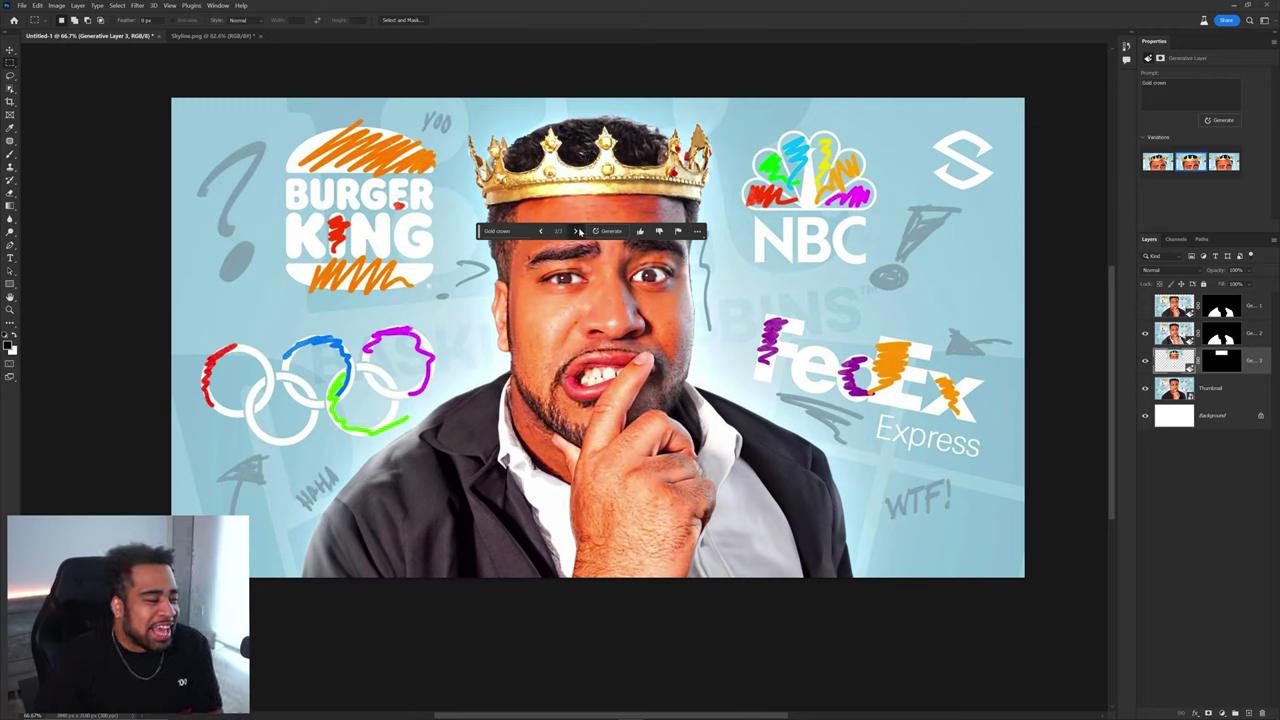
{"action": "left_click", "coordinate": [578, 231]}
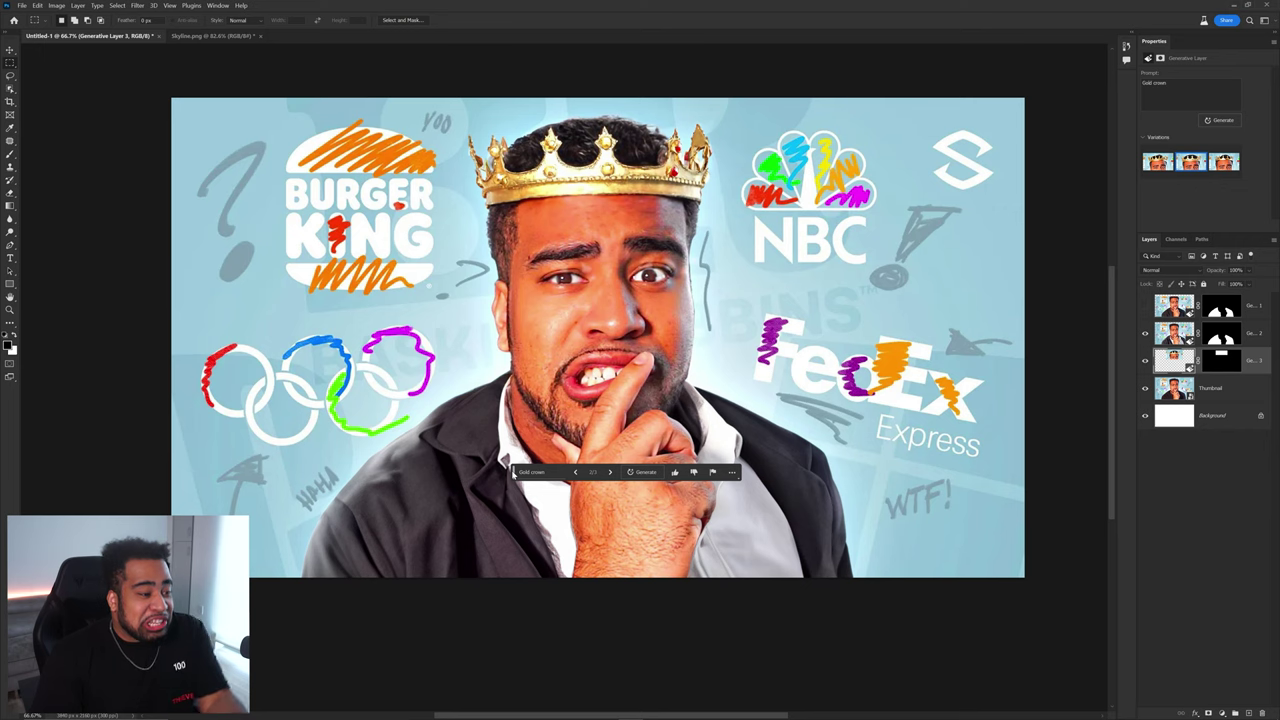
Inspect the crown's edge along the forehead up close and generate more variations of the gold crown.
{"action": "scroll", "coordinate": [566, 190], "scroll_direction": "up", "scroll_amount": 3}
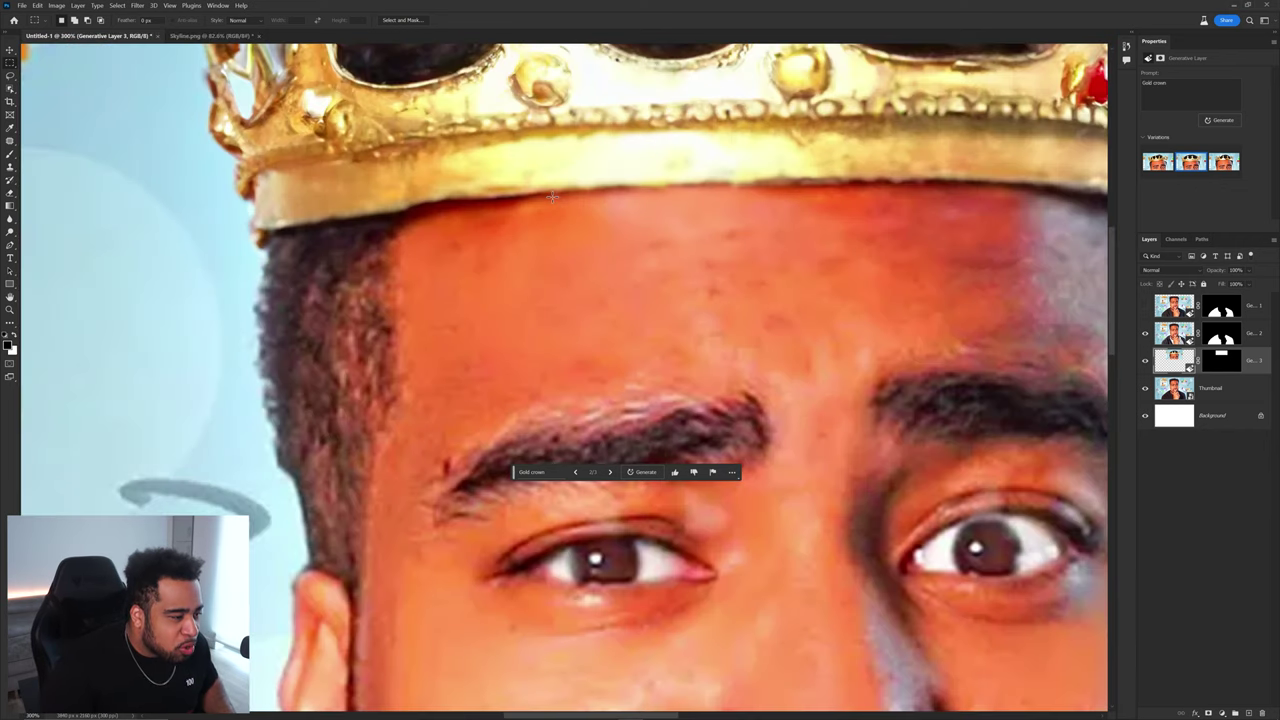
{"action": "left_click_drag", "start_coordinate": [843, 228], "coordinate": [735, 238]}
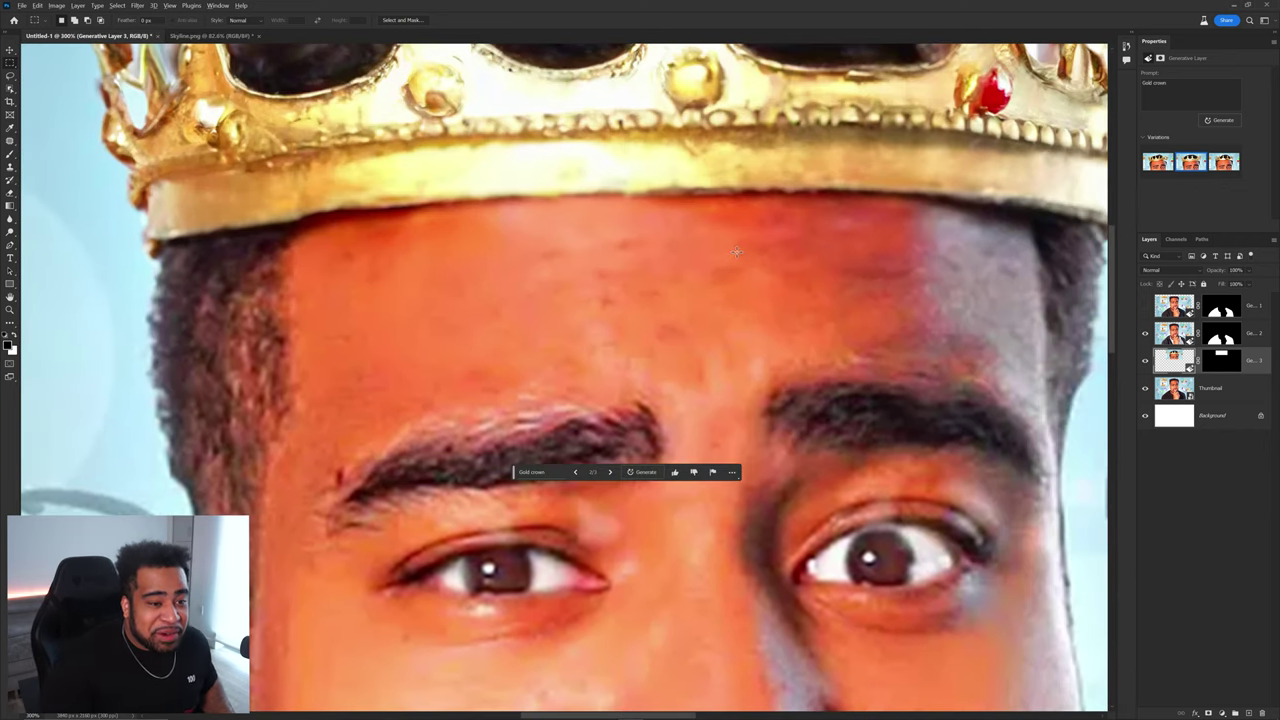
{"action": "scroll", "coordinate": [736, 252], "scroll_direction": "down", "scroll_amount": 3}
{"action": "scroll", "coordinate": [757, 312], "scroll_direction": "right", "scroll_amount": 1}
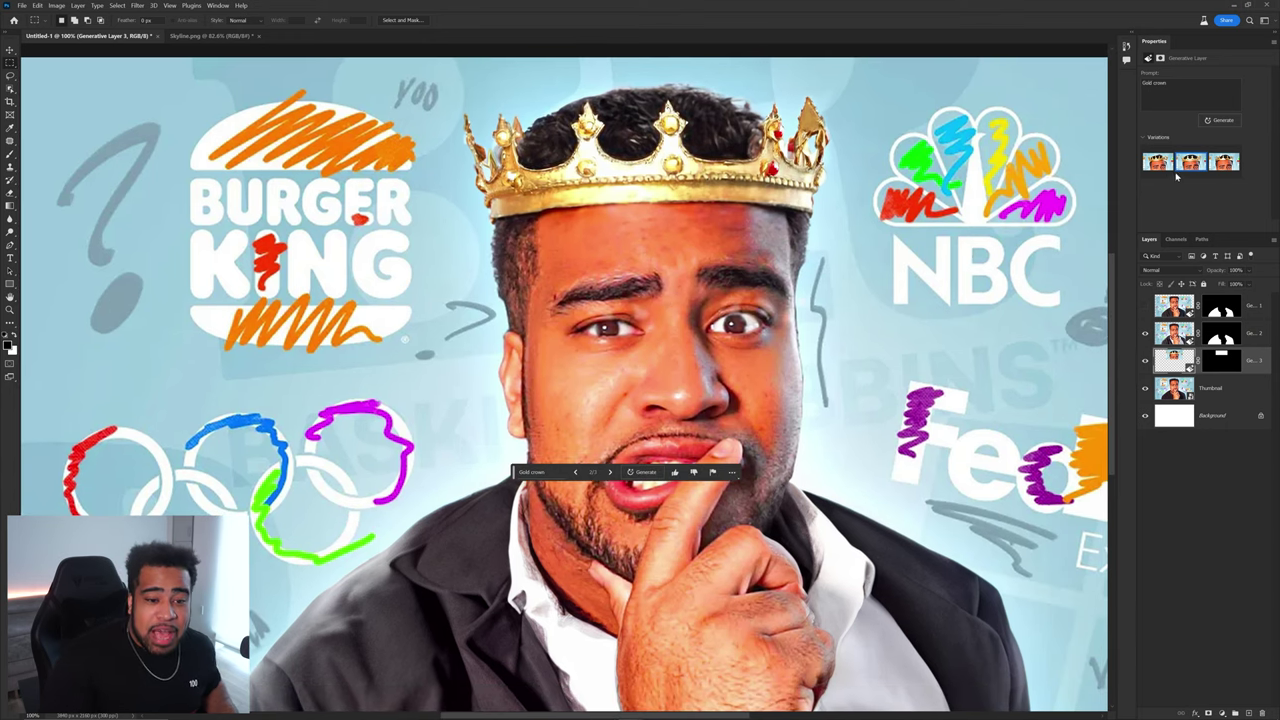
{"action": "left_click", "coordinate": [1223, 121]}
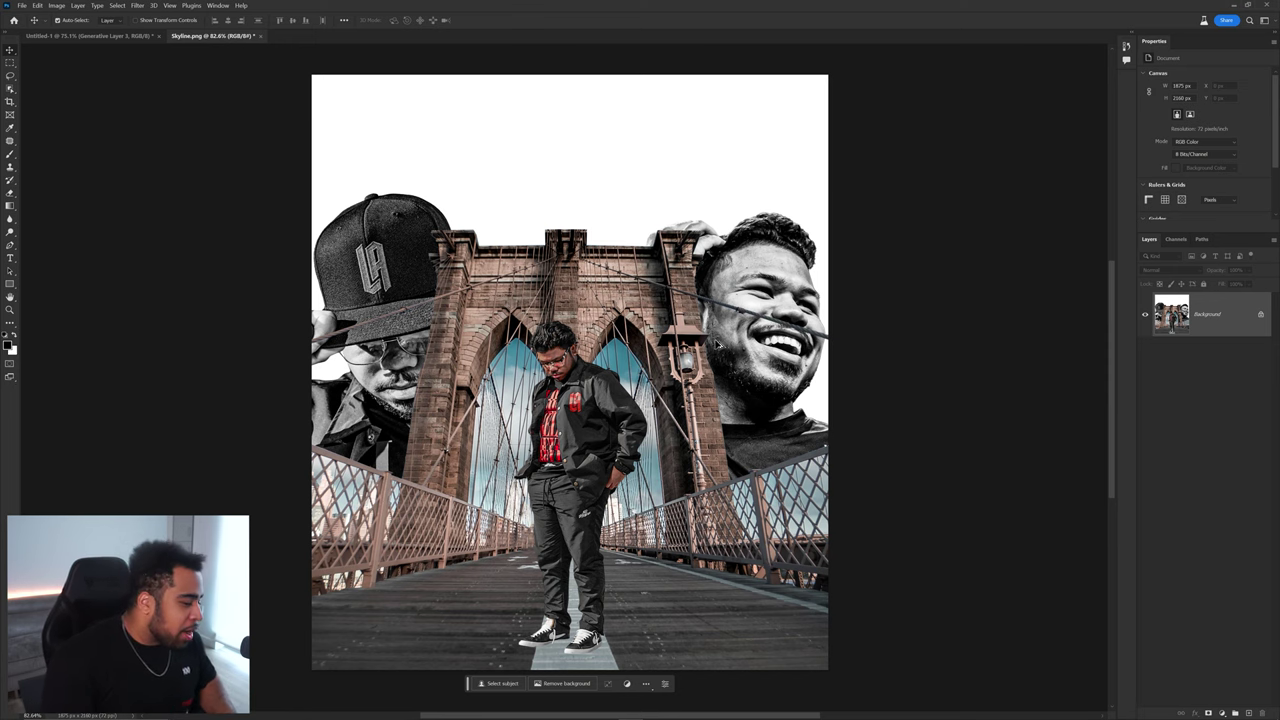
In Skyline.png, fill the openings of the two bridge arches with a generated "New york city skyline" and inspect it up close.
{"action": "scroll", "coordinate": [480, 402], "scroll_direction": "up", "scroll_amount": 5}
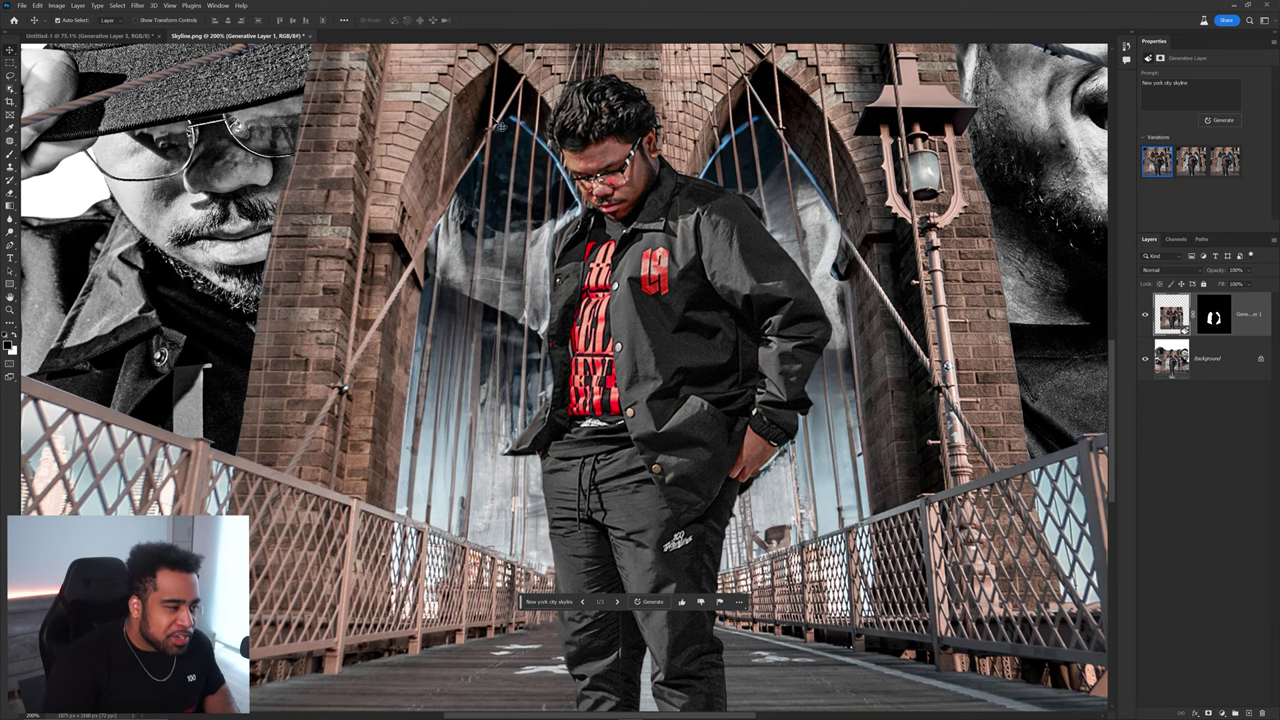
{"action": "scroll", "coordinate": [447, 530], "scroll_direction": "up", "scroll_amount": 4}
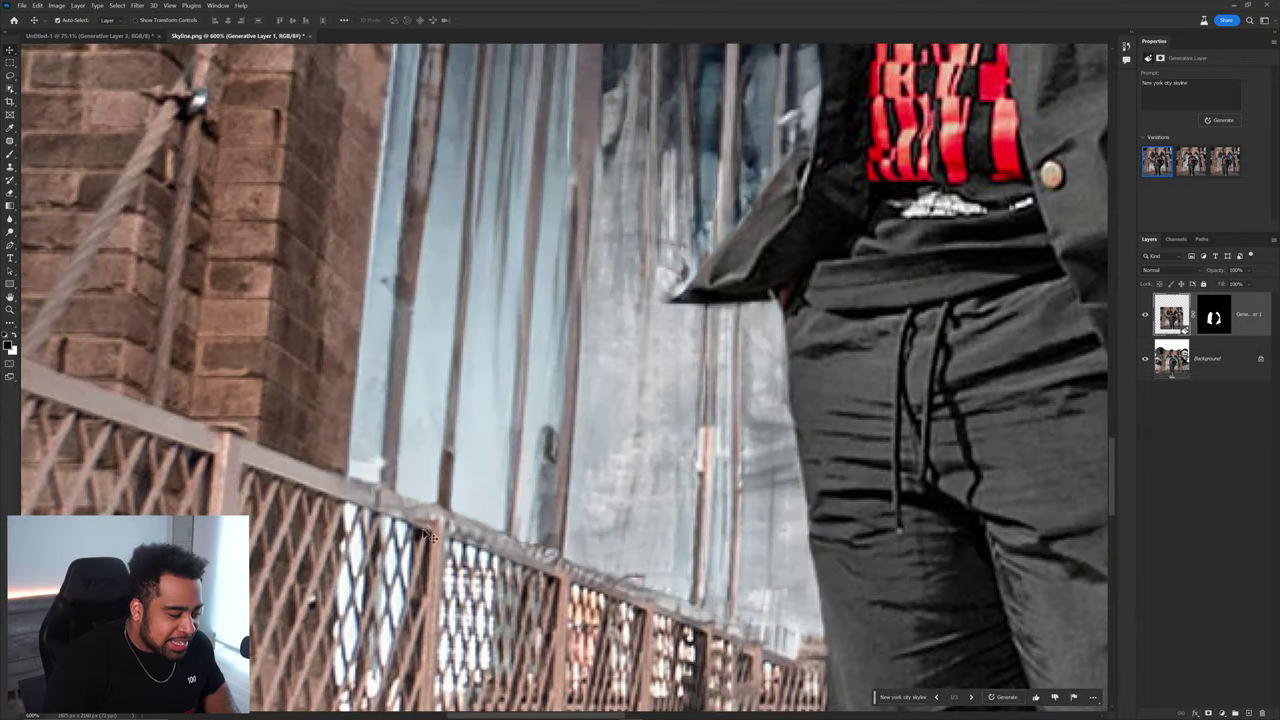
{"action": "scroll", "coordinate": [549, 558], "scroll_direction": "down", "scroll_amount": 6}
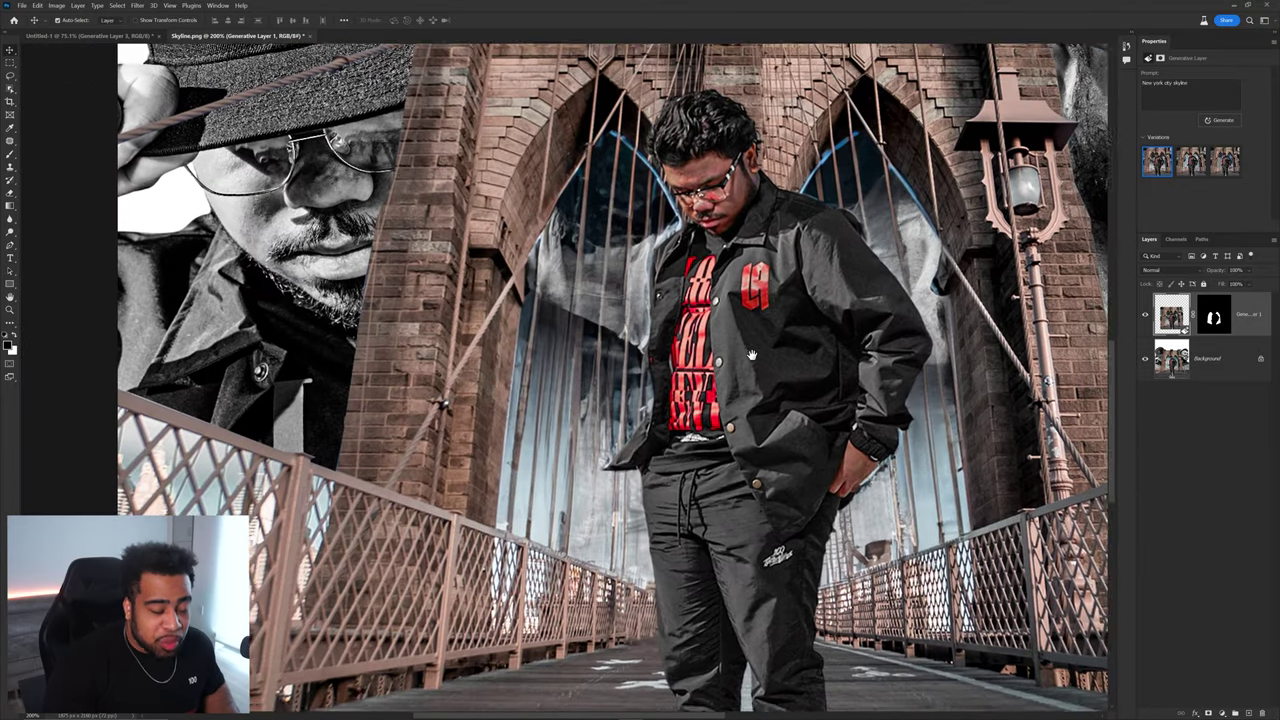
{"action": "left_click_drag", "start_coordinate": [751, 355], "coordinate": [691, 395]}
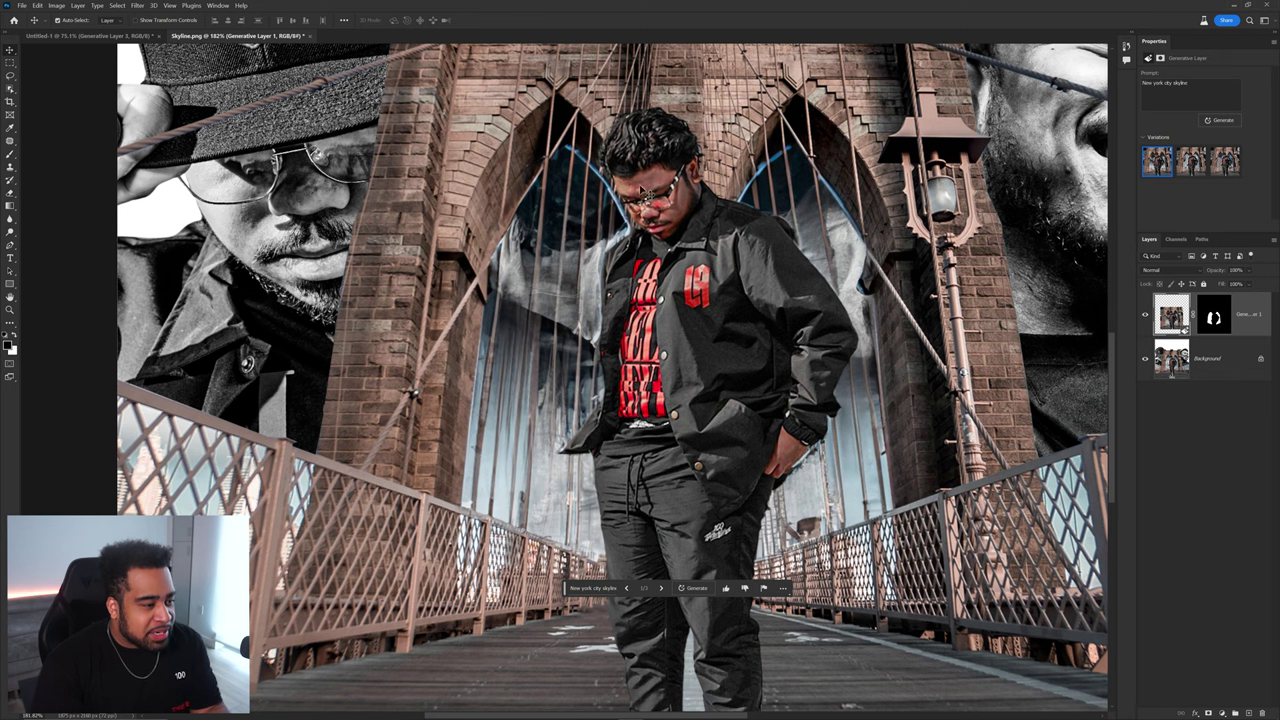
Compare the New York skyline variations behind the man and keep the second one.
{"action": "left_click", "coordinate": [1192, 165]}
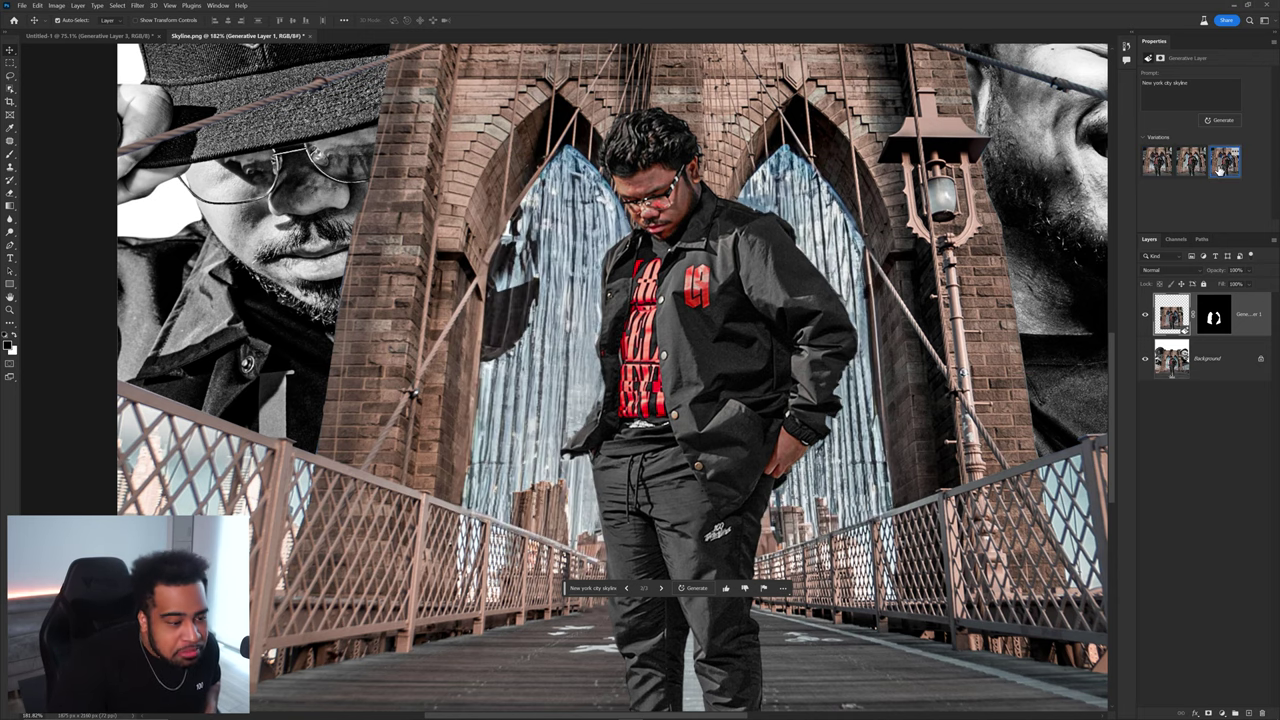
{"action": "scroll", "coordinate": [838, 308], "scroll_direction": "down", "scroll_amount": 3}
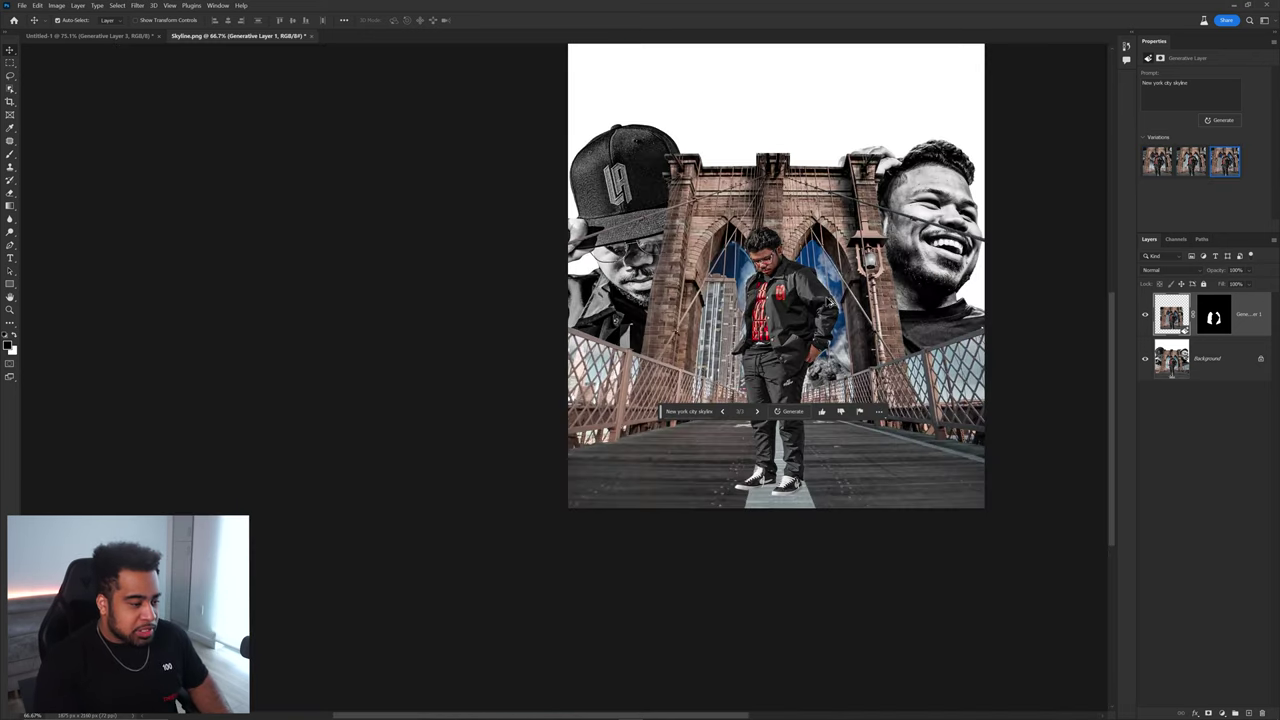
{"action": "scroll", "coordinate": [826, 373], "scroll_direction": "up", "scroll_amount": 1}
{"action": "scroll", "coordinate": [826, 373], "scroll_direction": "up", "scroll_amount": 2}
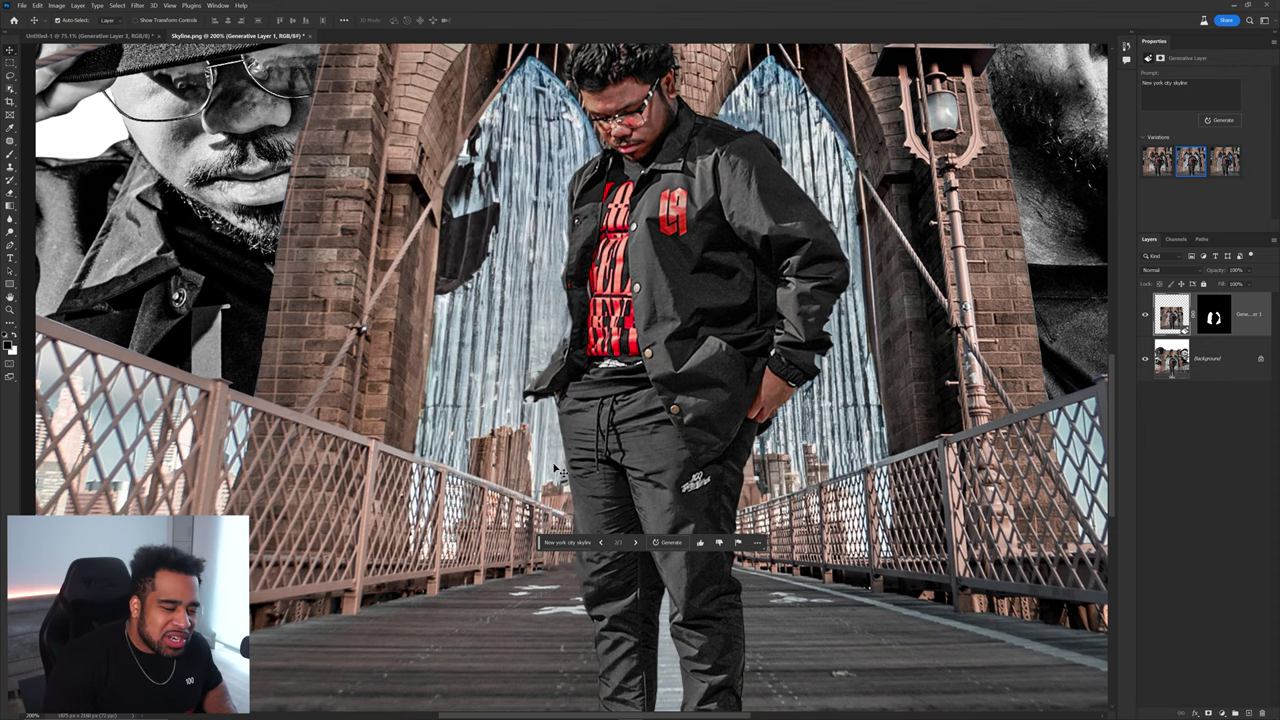
{"action": "scroll", "coordinate": [557, 470], "scroll_direction": "down", "scroll_amount": 2}
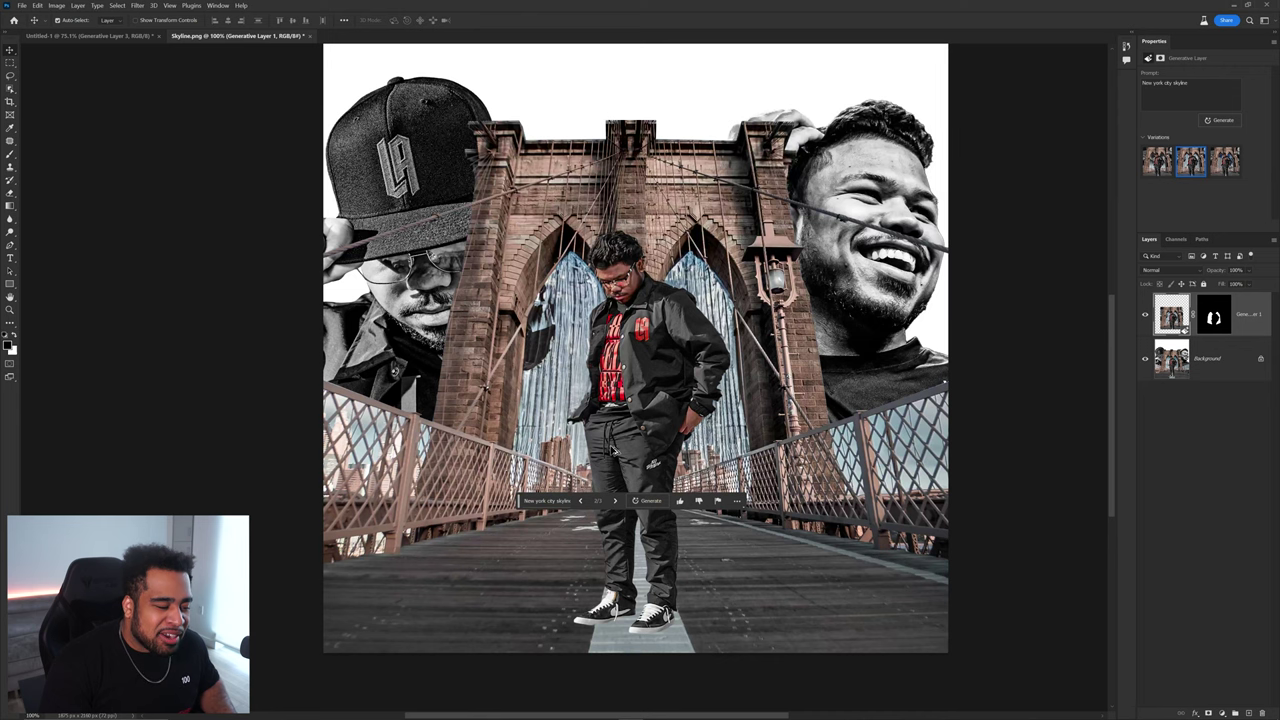
Capture a 2471x1041 screenshot area of the bridge artwork and mark the railing and the walkway around the man's legs in red.
{"action": "left_click", "coordinate": [252, 333]}
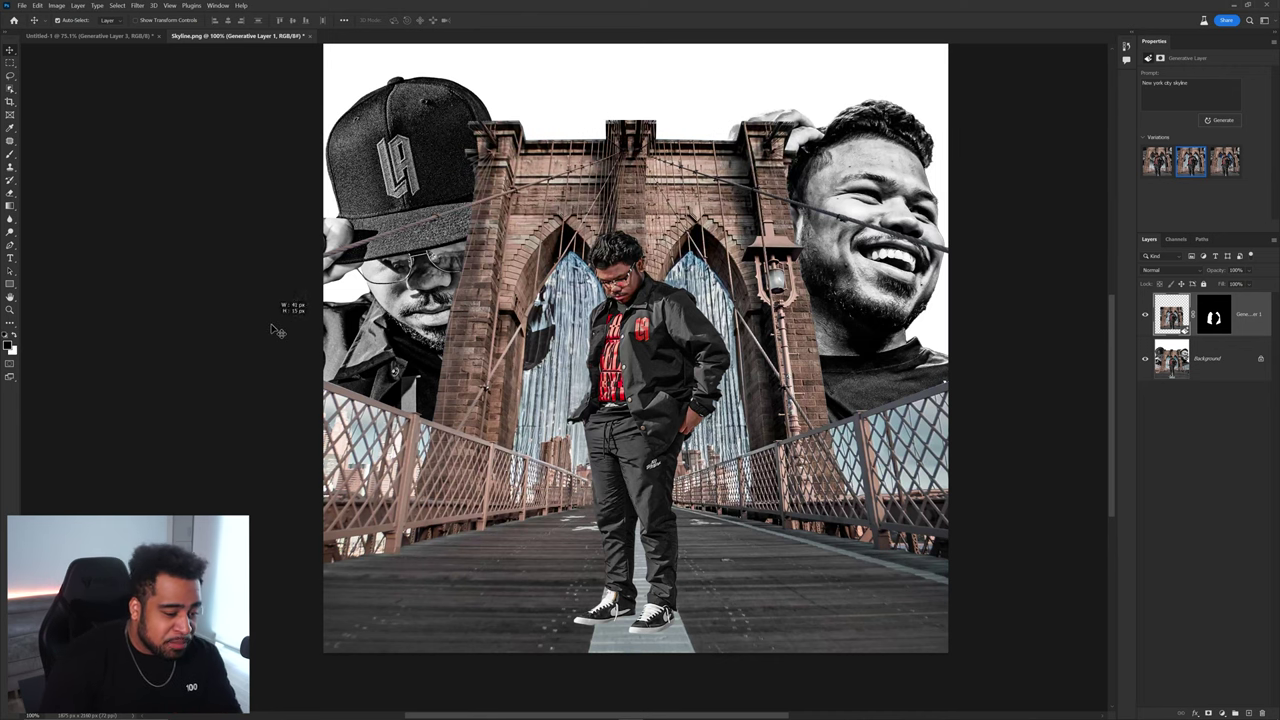
{"action": "key", "text": "Print"}
{"action": "left_click_drag", "start_coordinate": [214, 240], "coordinate": [1037, 585]}
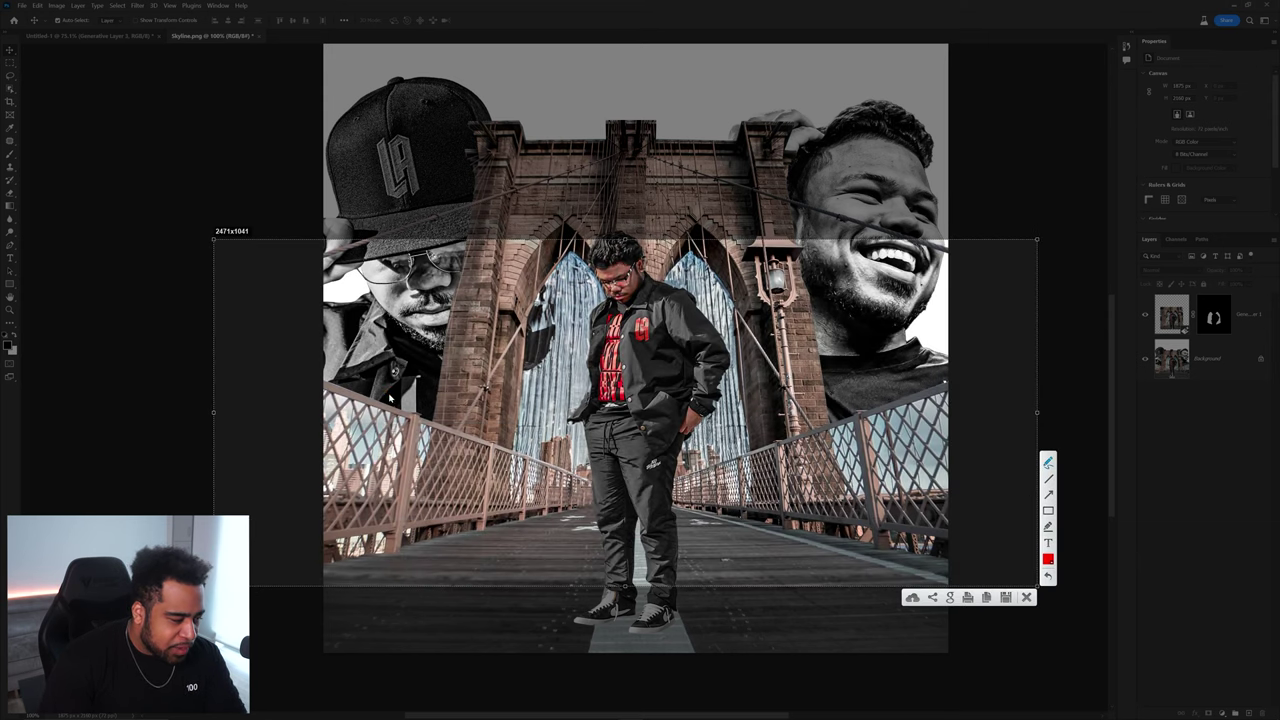
{"action": "left_click_drag", "start_coordinate": [390, 398], "coordinate": [487, 545]}
{"action": "left_click_drag", "start_coordinate": [518, 393], "coordinate": [520, 517]}
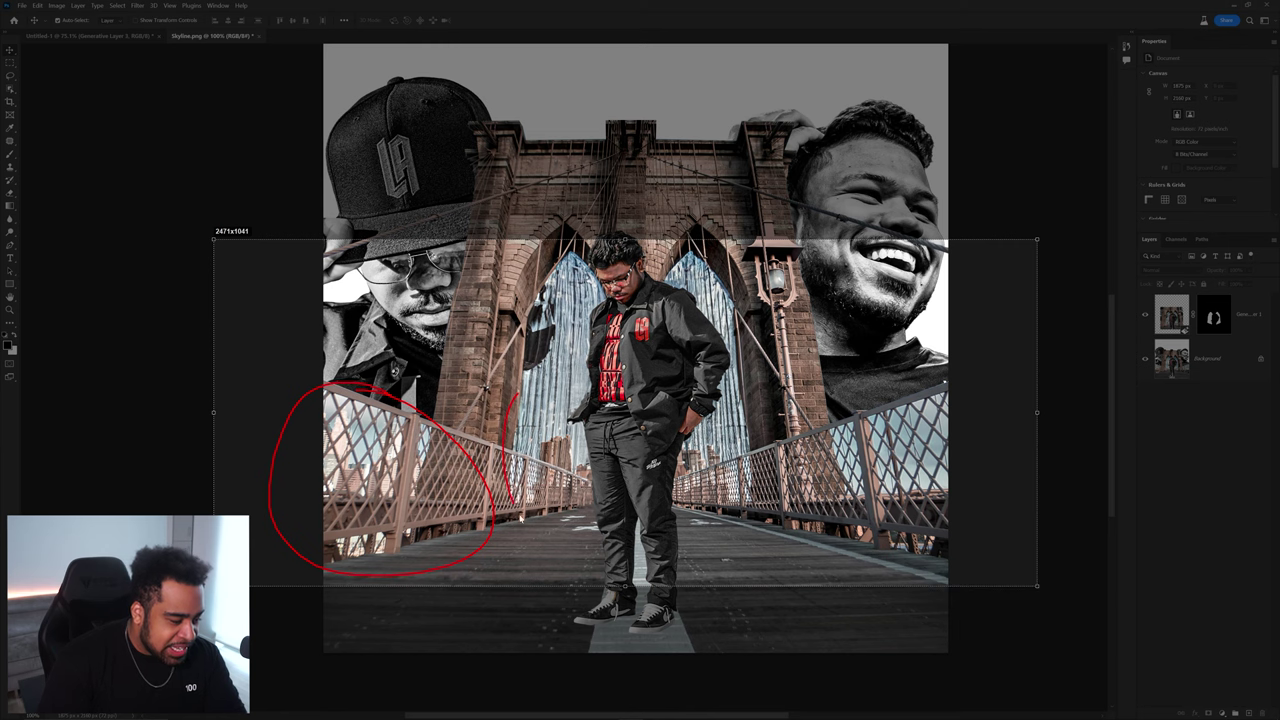
{"action": "left_click_drag", "start_coordinate": [630, 410], "coordinate": [512, 400]}
{"action": "left_click_drag", "start_coordinate": [325, 388], "coordinate": [301, 383]}
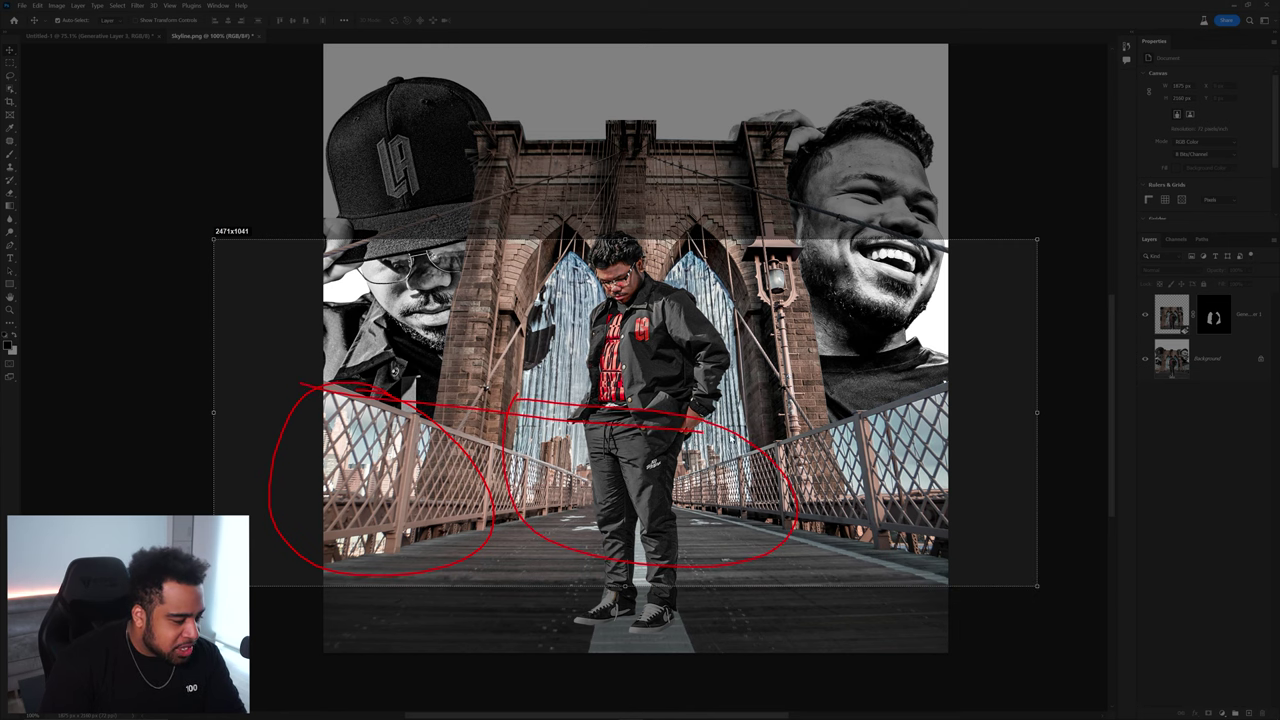
{"action": "left_click_drag", "start_coordinate": [1036, 372], "coordinate": [1055, 360]}
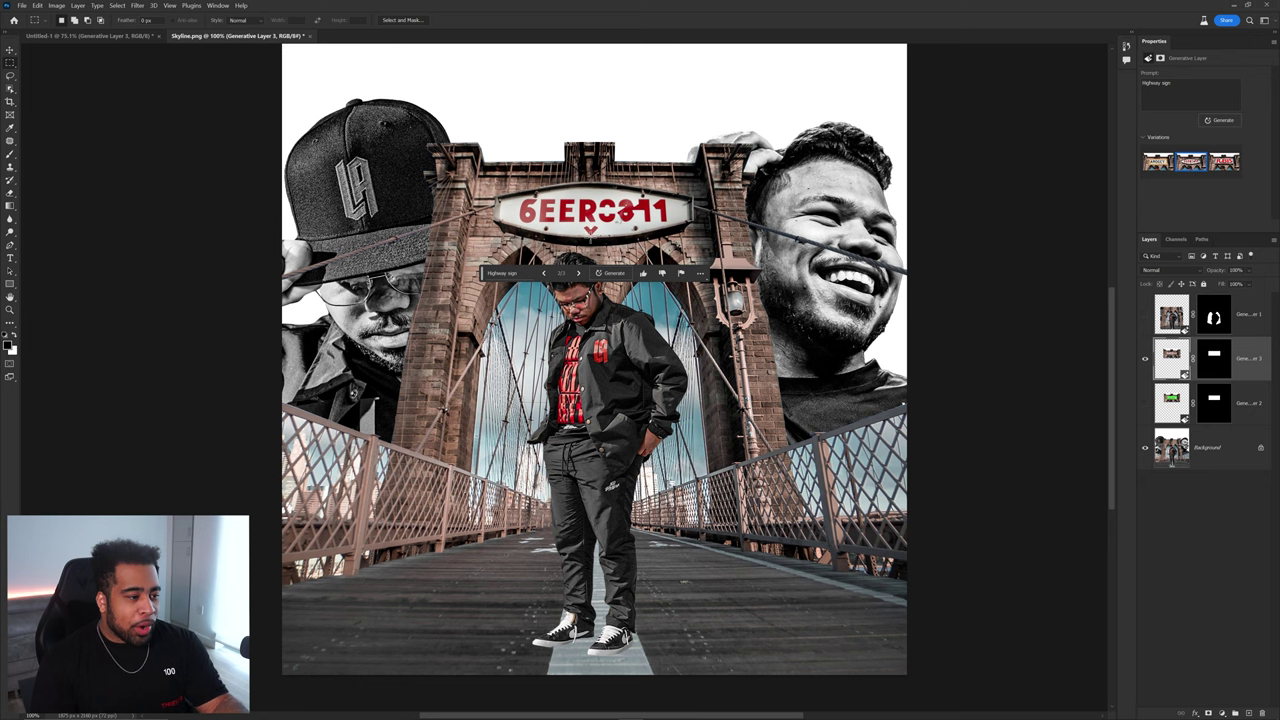
Compare the bridge with and without the generated highway sign, hide the sign's layer and select the Background layer for brushing.
{"action": "left_click", "coordinate": [1147, 360]}
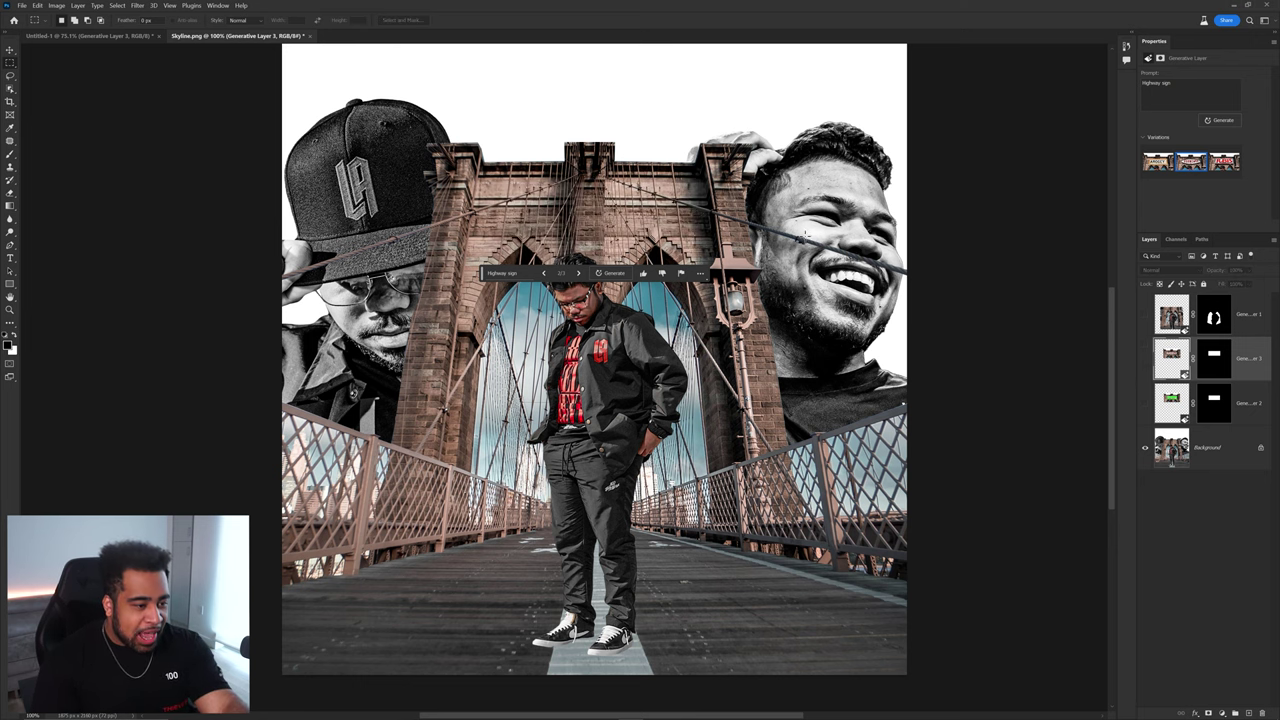
{"action": "left_click", "coordinate": [1146, 358]}
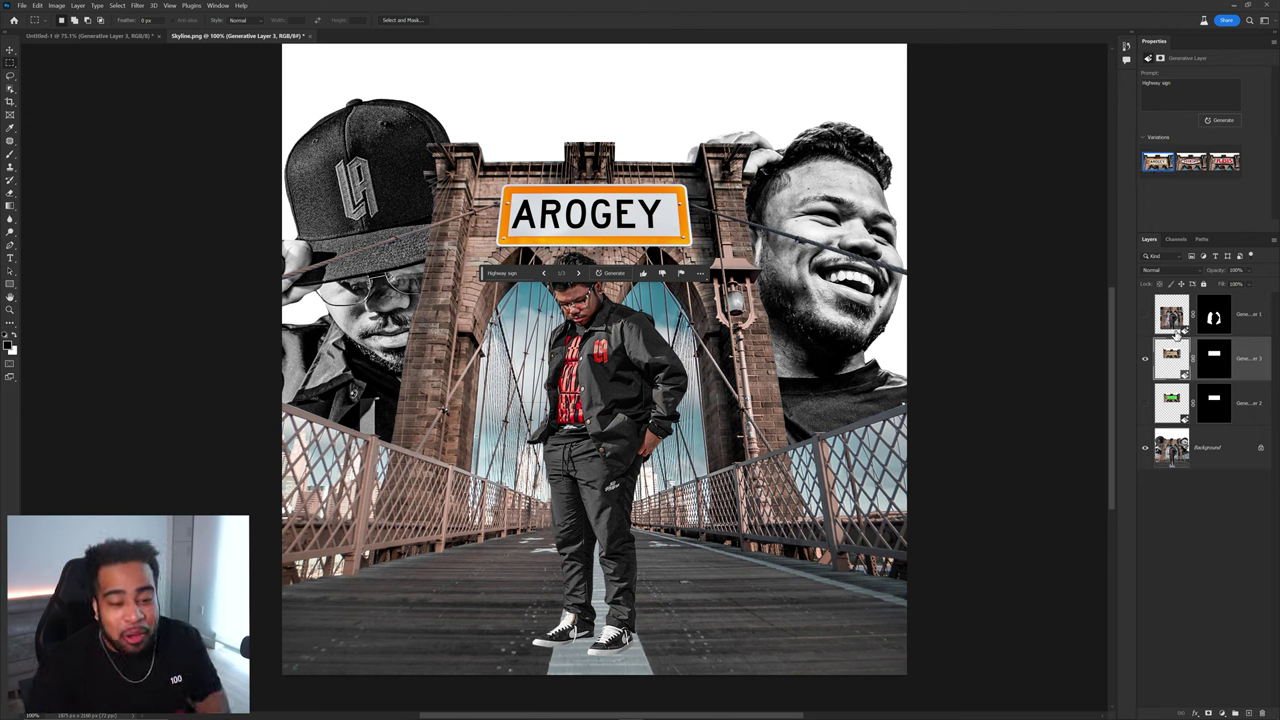
{"action": "left_click", "coordinate": [1146, 358]}
{"action": "left_click", "coordinate": [1205, 457]}
{"action": "key", "text": "b"}
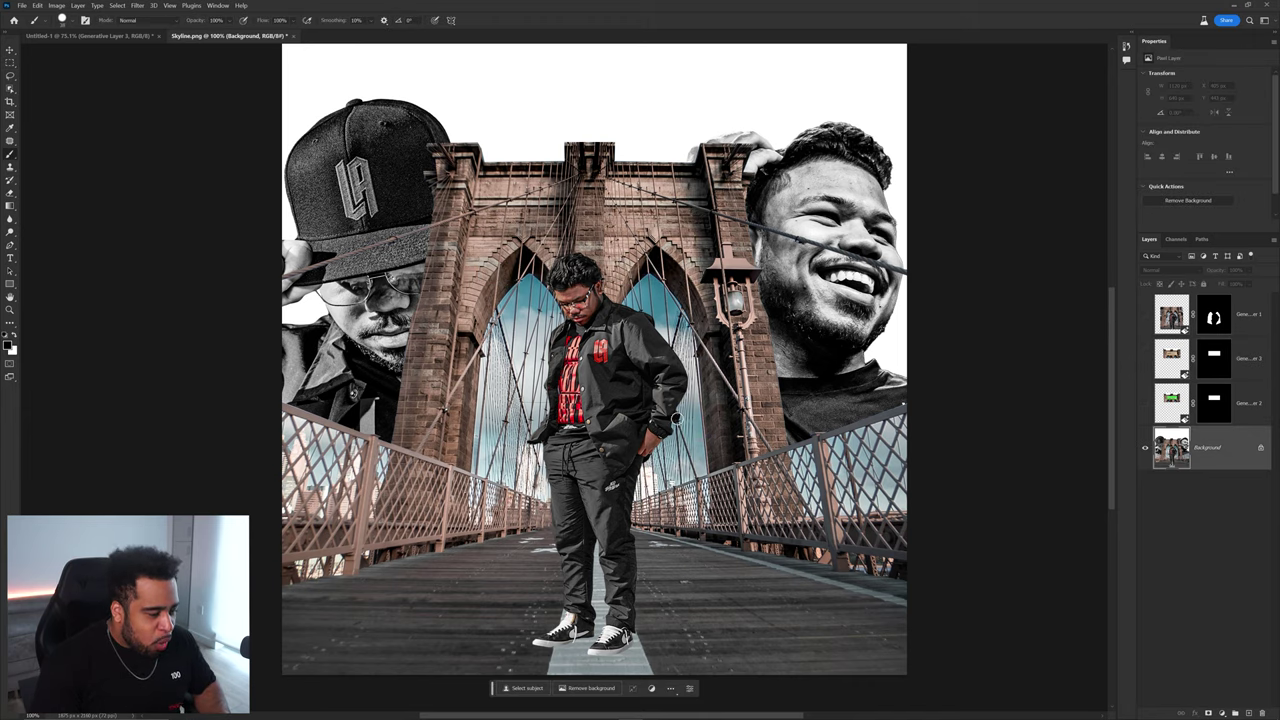
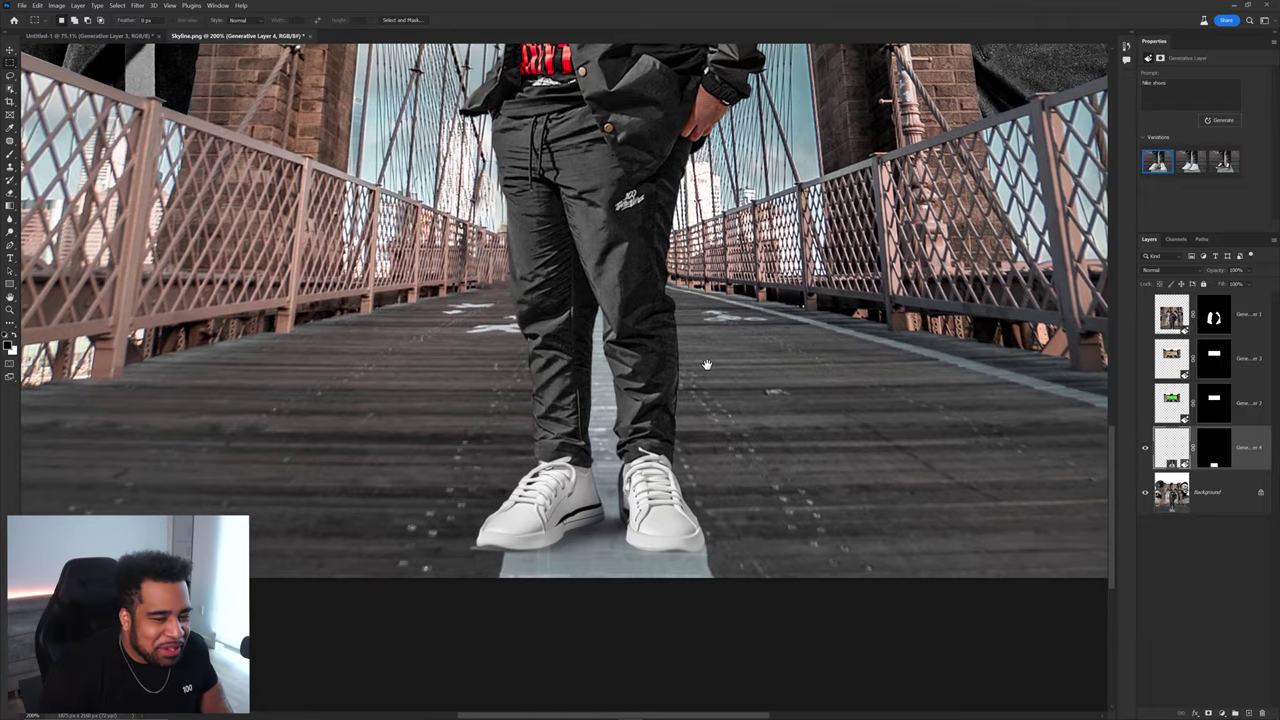
Compare the second and third "Nike shoes" variations on the man's feet, in the full artwork and up close.
{"action": "scroll", "coordinate": [690, 363], "scroll_direction": "down", "scroll_amount": 4}
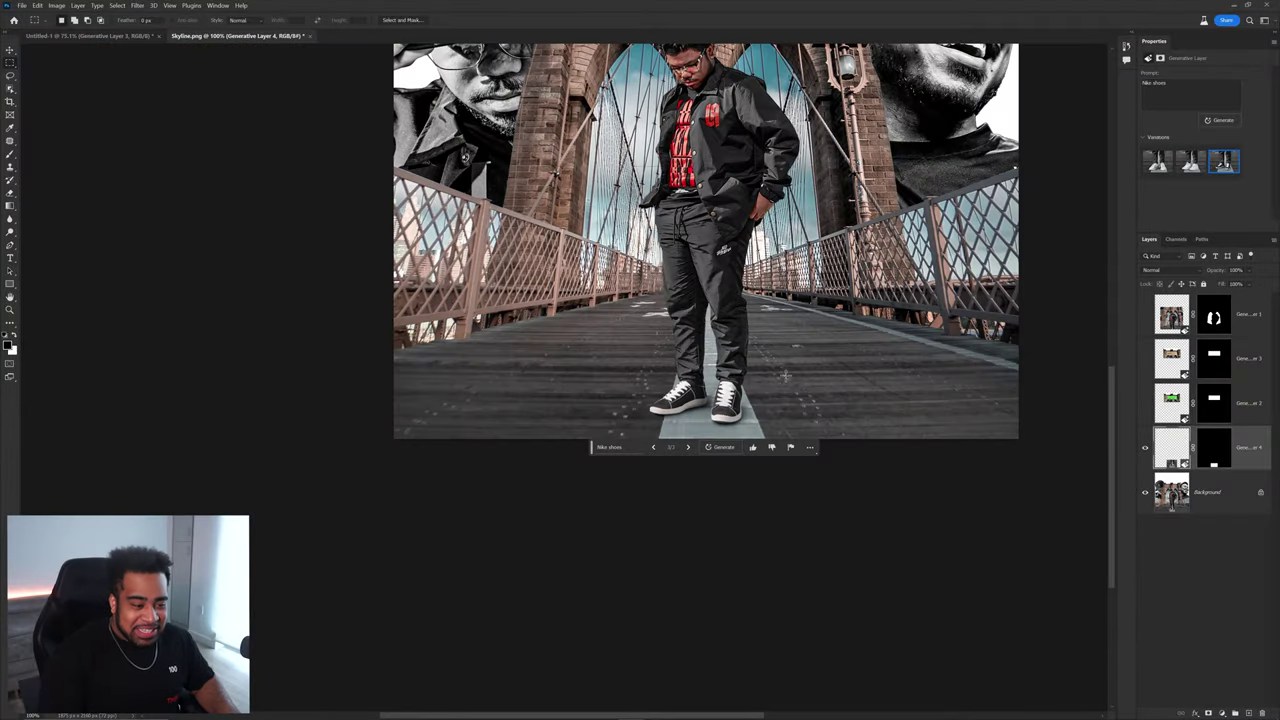
{"action": "left_click", "coordinate": [1188, 165]}
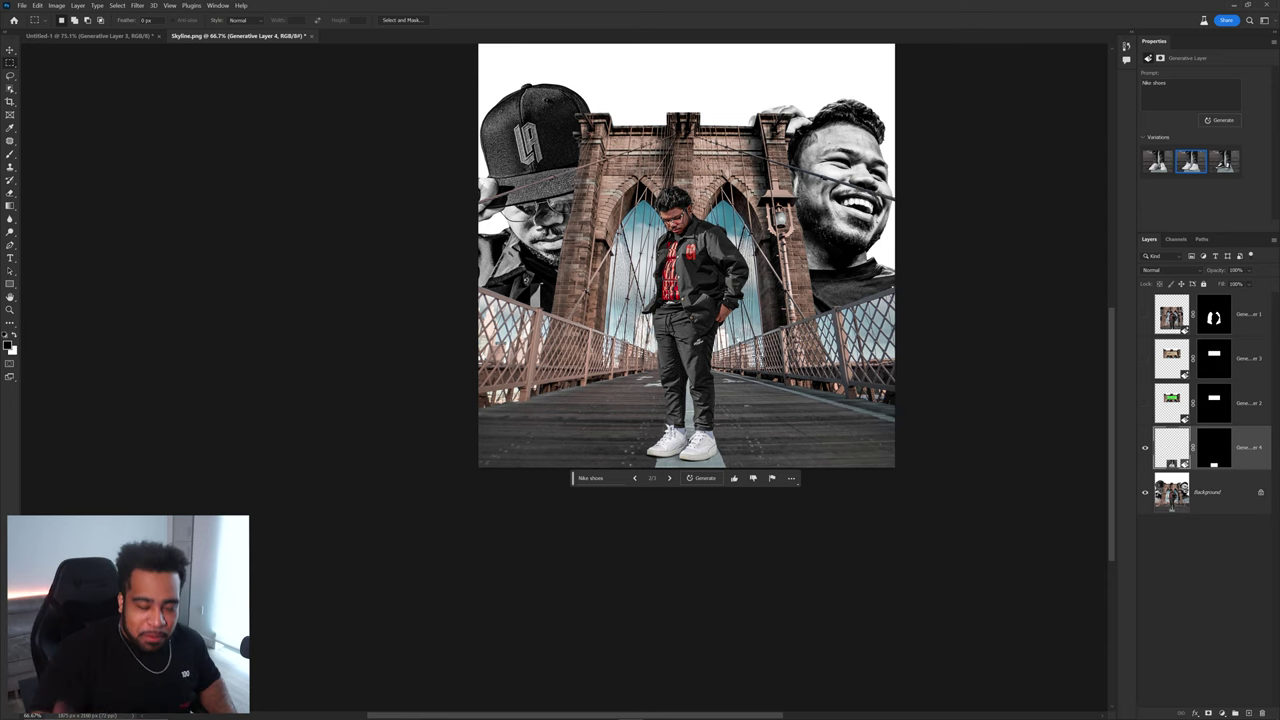
{"action": "scroll", "coordinate": [688, 440], "scroll_direction": "up", "scroll_amount": 6}
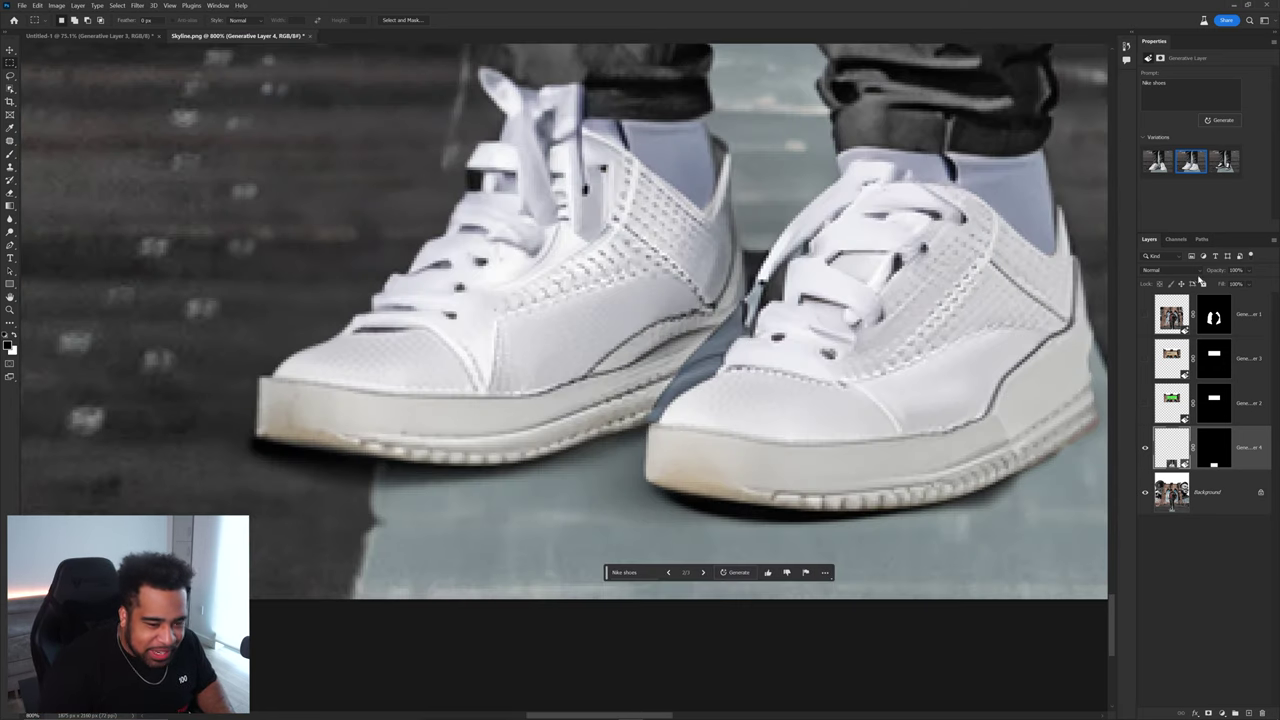
{"action": "left_click", "coordinate": [1216, 172]}
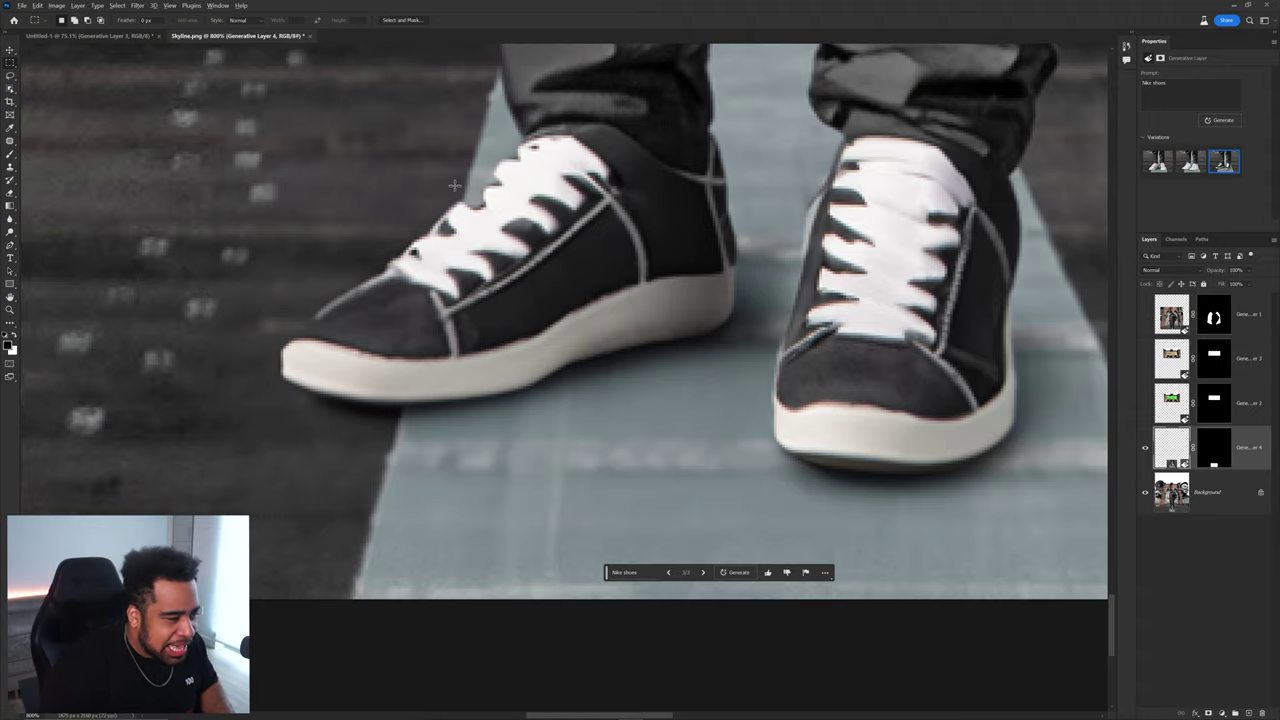
{"action": "scroll", "coordinate": [454, 185], "scroll_direction": "up", "scroll_amount": 6}
{"action": "scroll", "coordinate": [677, 261], "scroll_direction": "down", "scroll_amount": 6}
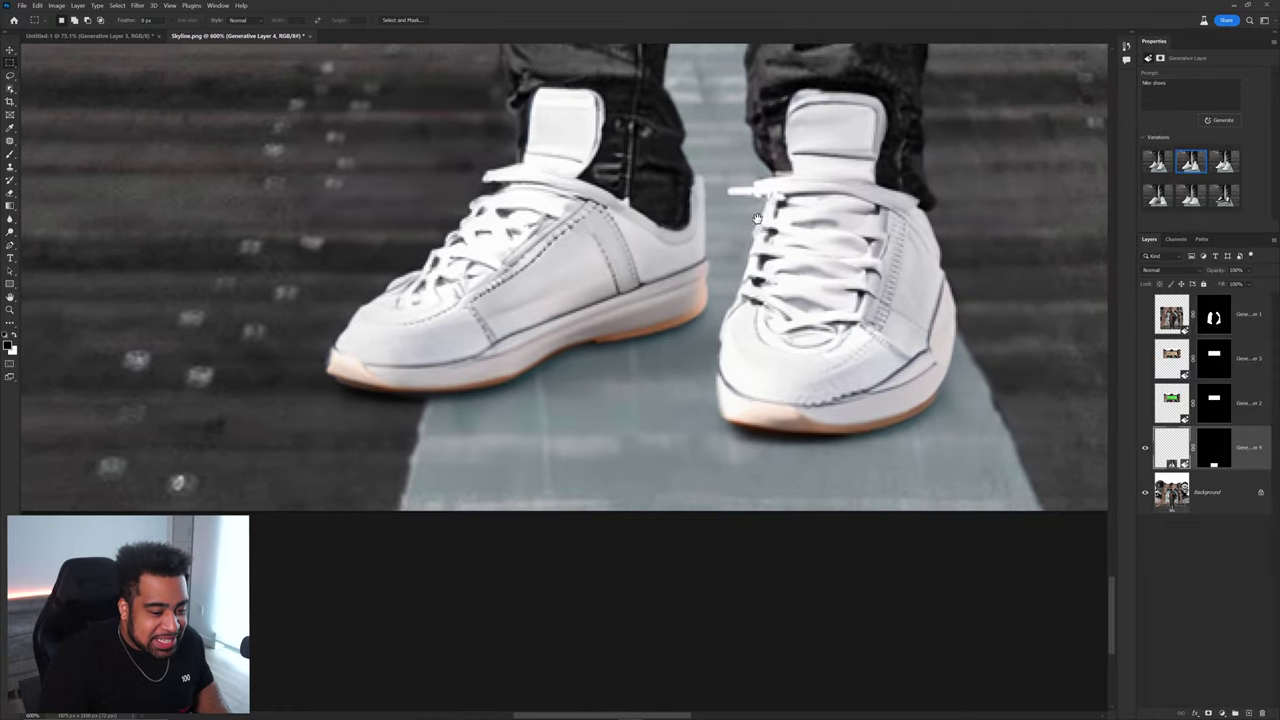
Inspect the second and third of the six "Nike shoes" variations up close, and the generated flying birds on the bridge.
{"action": "scroll", "coordinate": [640, 280], "scroll_direction": "down", "scroll_amount": 5}
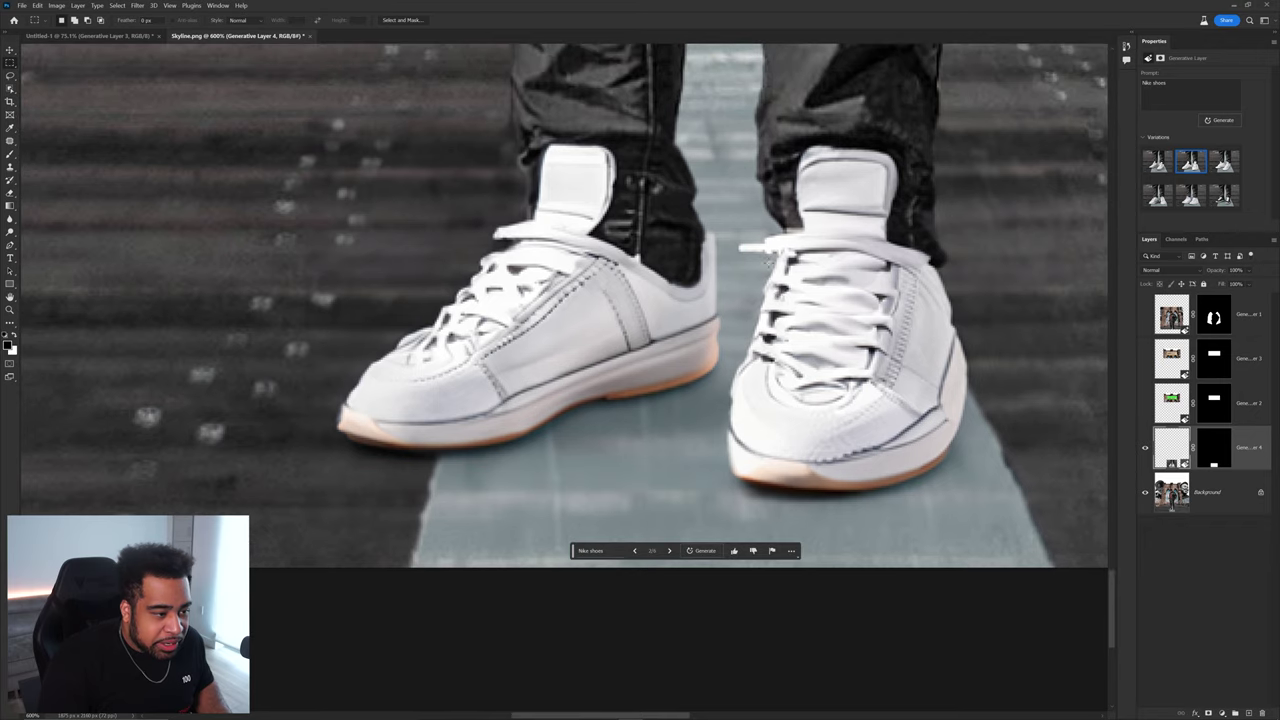
{"action": "scroll", "coordinate": [753, 259], "scroll_direction": "up", "scroll_amount": 8}
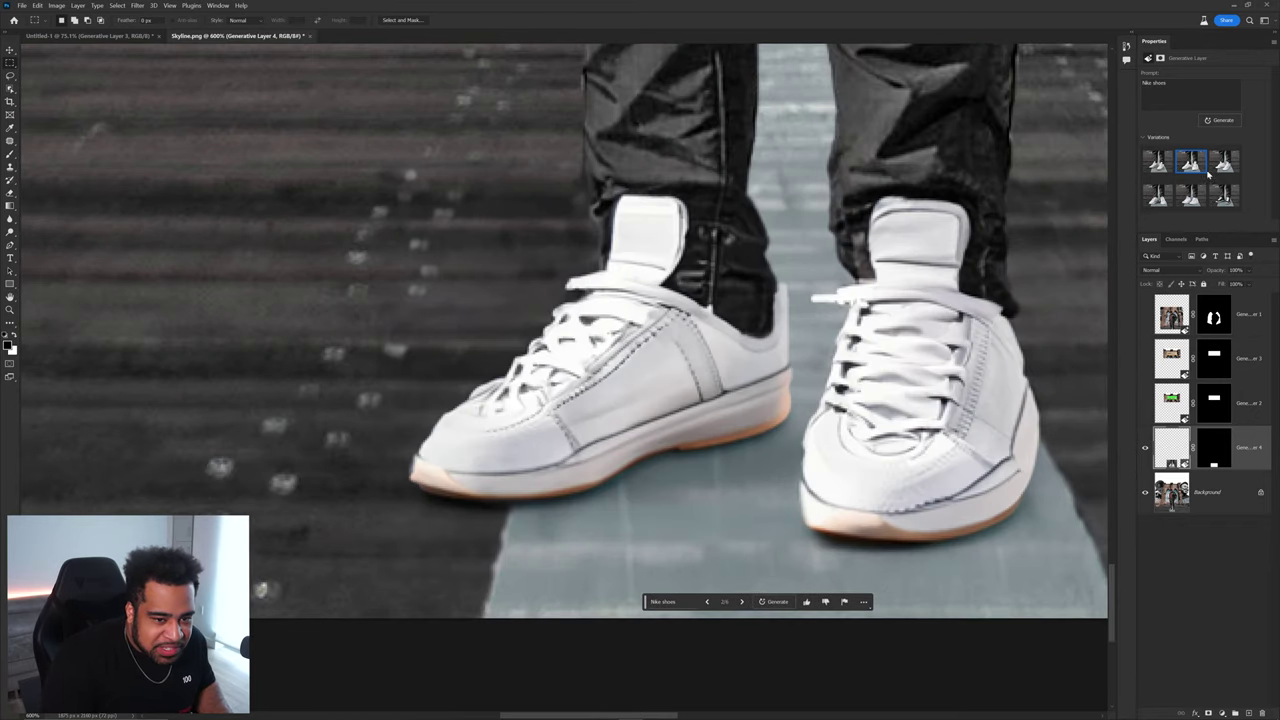
{"action": "left_click", "coordinate": [1224, 161]}
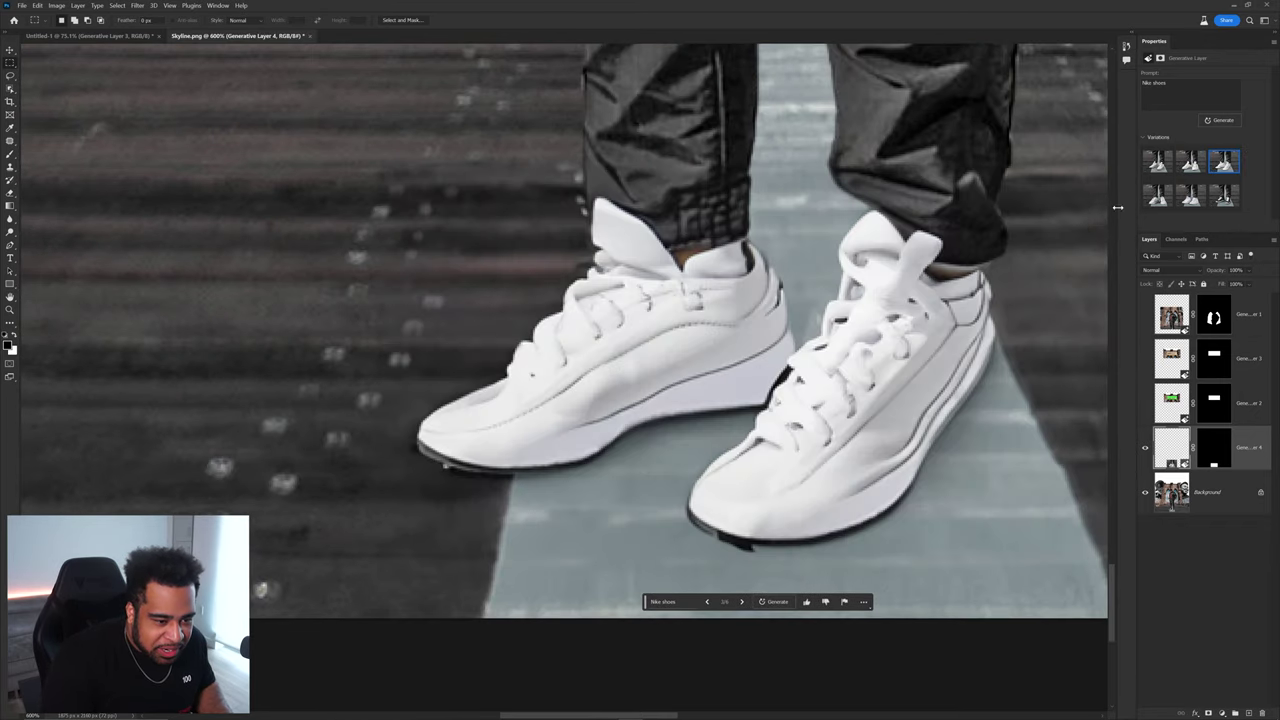
{"action": "scroll", "coordinate": [918, 354], "scroll_direction": "down", "scroll_amount": 8}
{"action": "scroll", "coordinate": [918, 354], "scroll_direction": "up", "scroll_amount": 2}
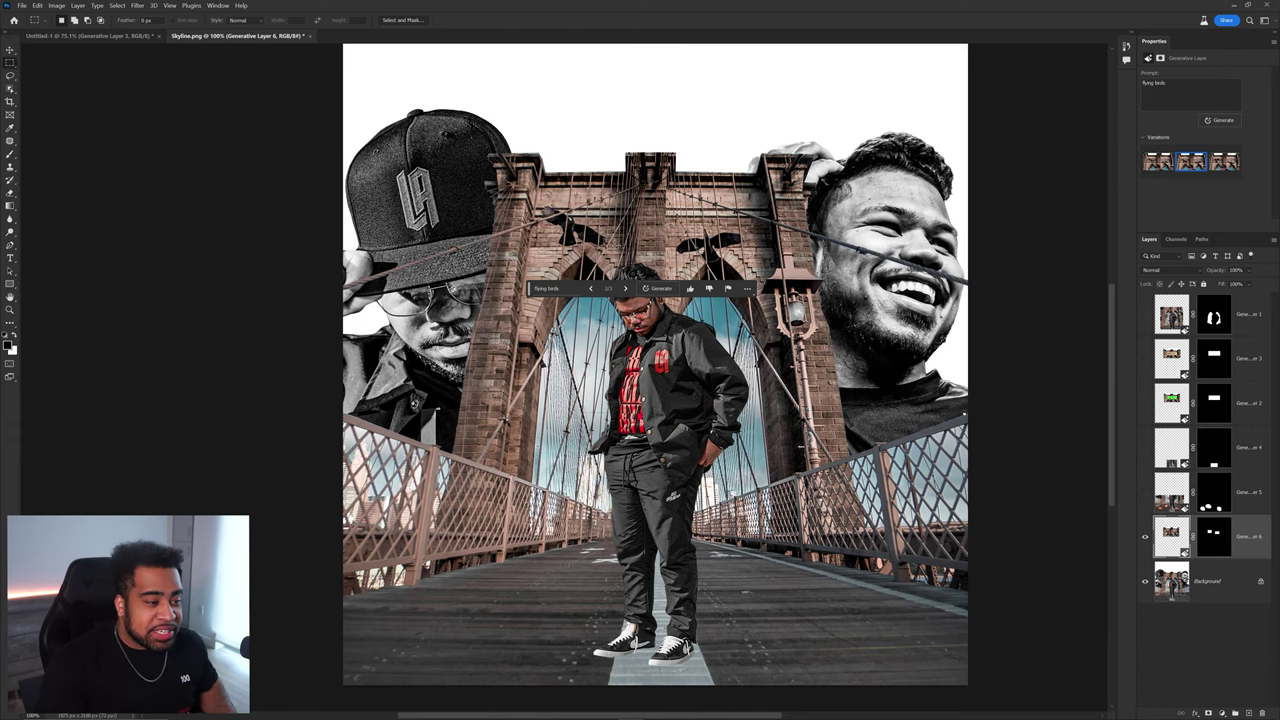
{"action": "key", "text": "ctrl+plus"}
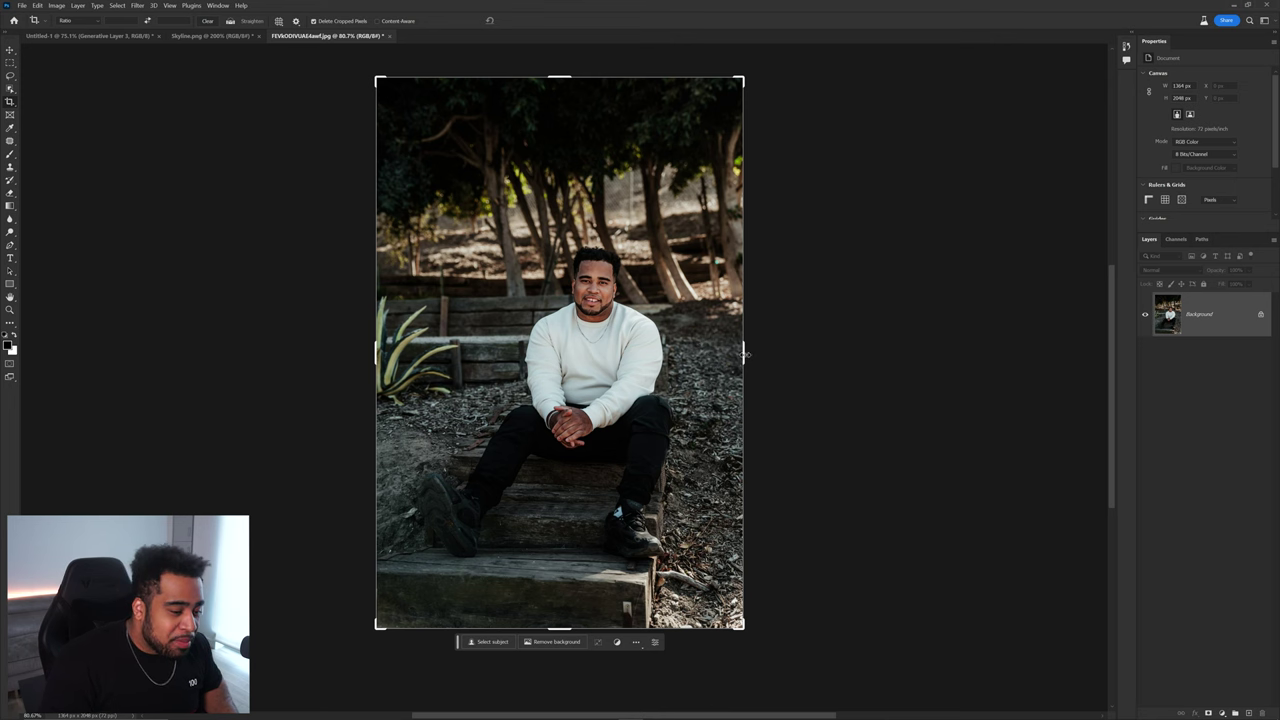
Widen the seated portrait's canvas on both sides with the Crop tool and switch the generated surroundings to the second variation.
{"action": "left_click_drag", "start_coordinate": [745, 353], "coordinate": [948, 362]}
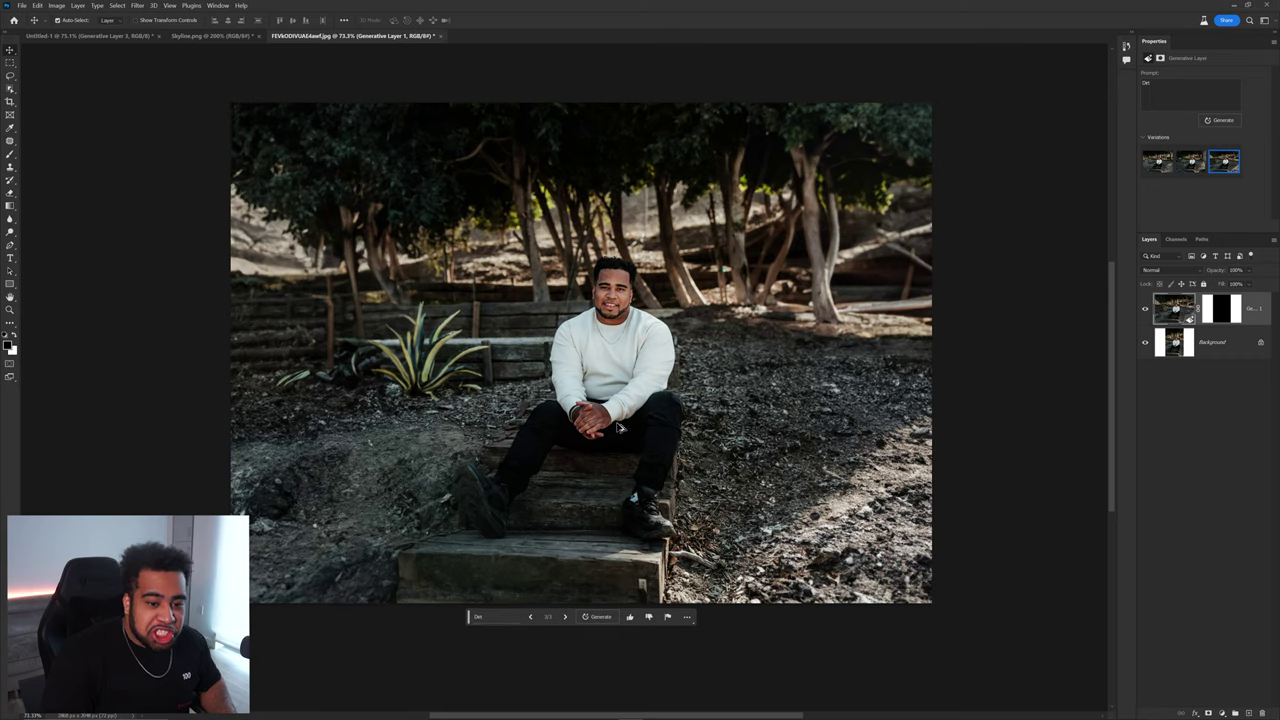
{"action": "scroll", "coordinate": [619, 428], "scroll_direction": "up", "scroll_amount": 1}
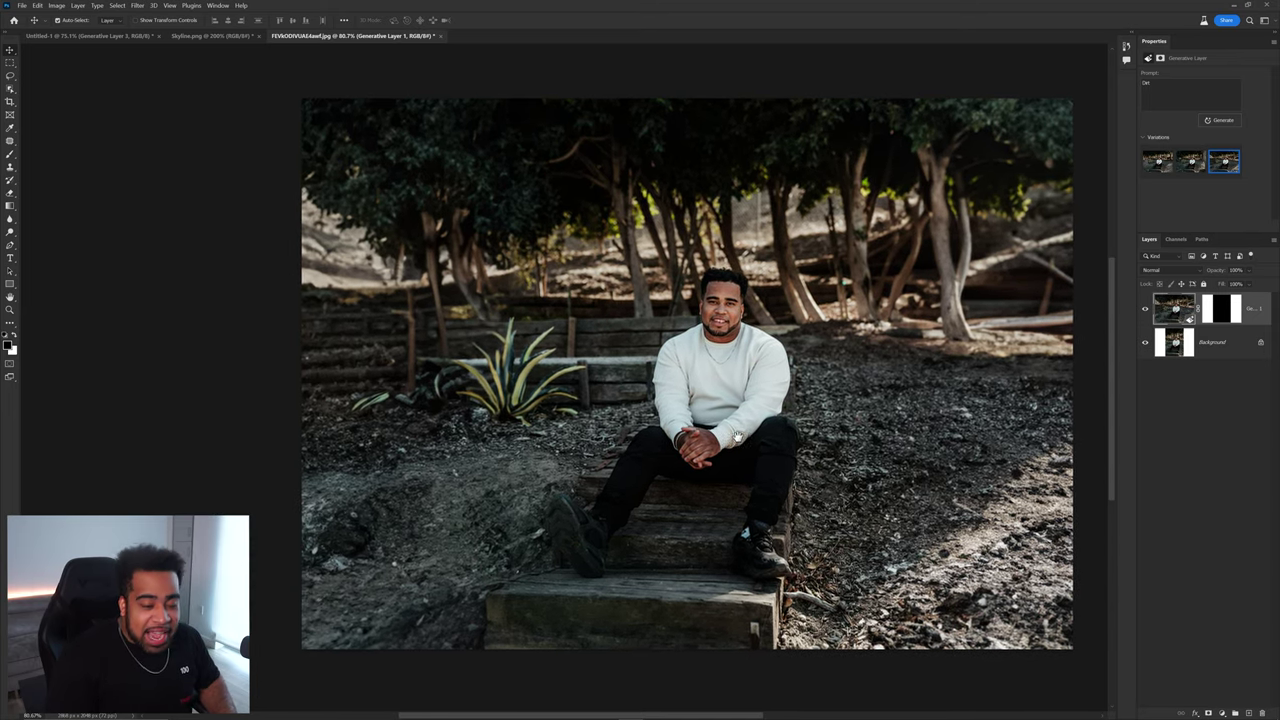
{"action": "left_click_drag", "start_coordinate": [737, 437], "coordinate": [670, 413]}
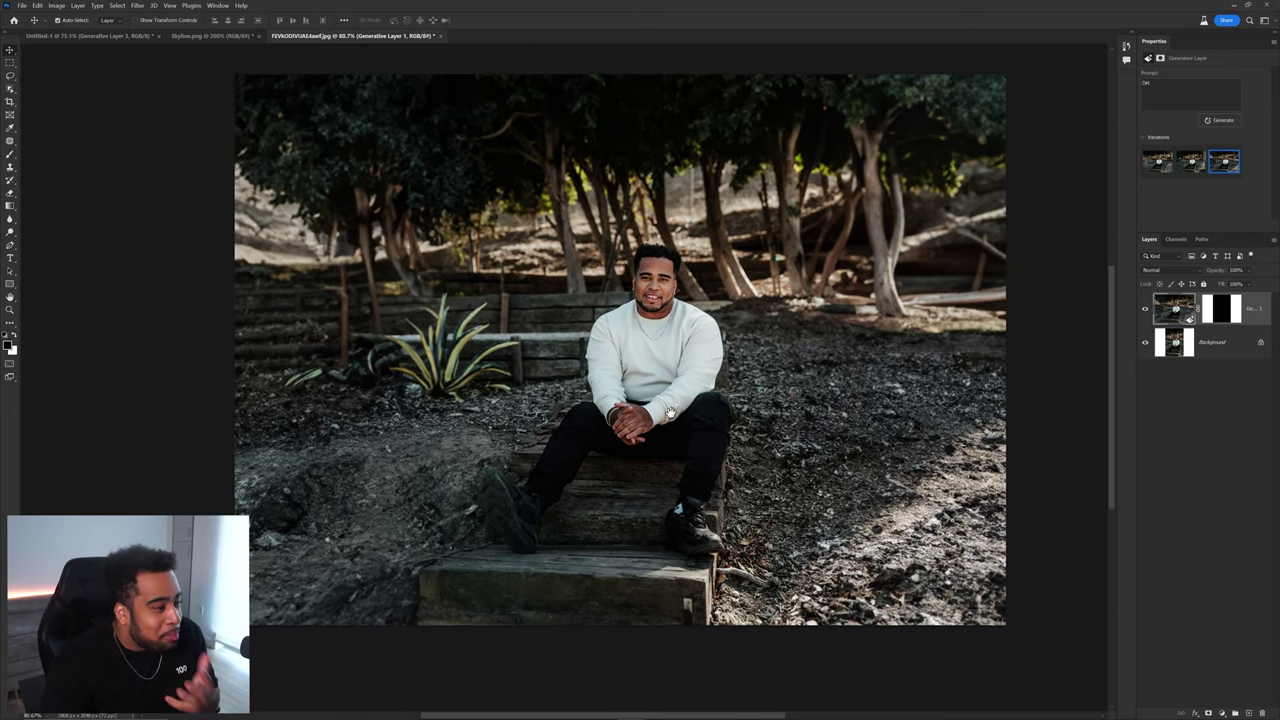
{"action": "left_click", "coordinate": [1191, 161]}
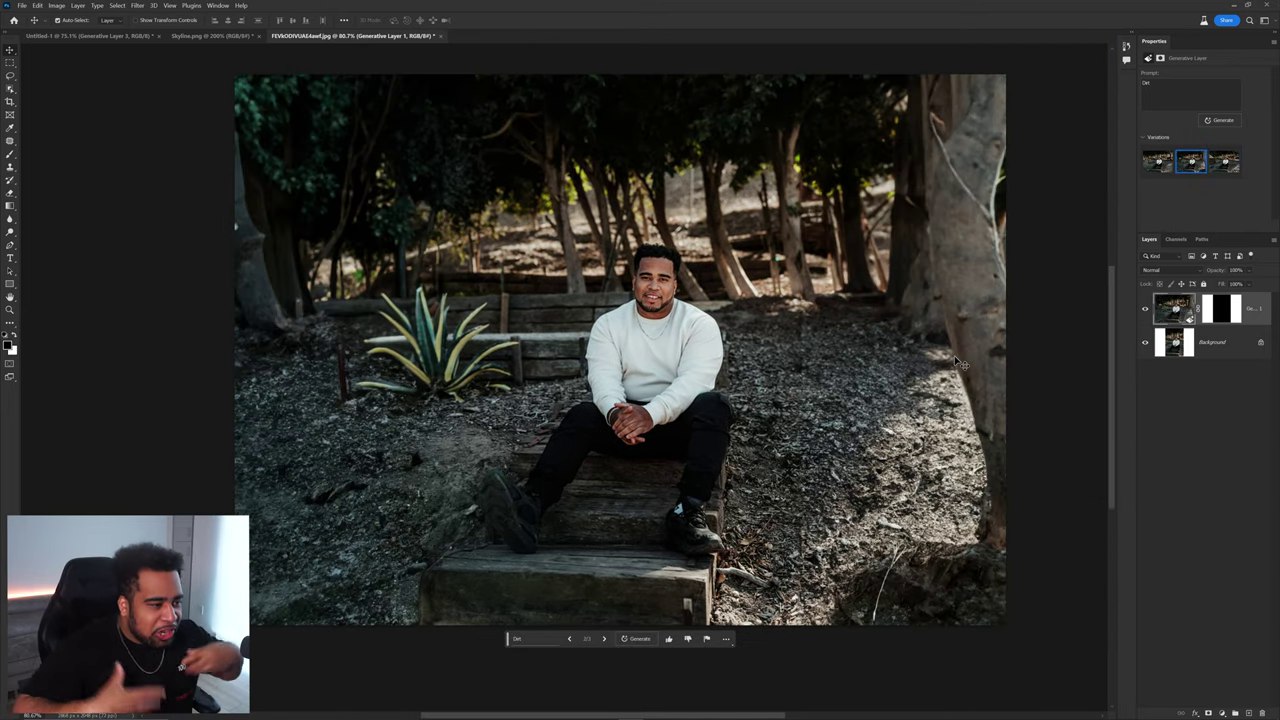